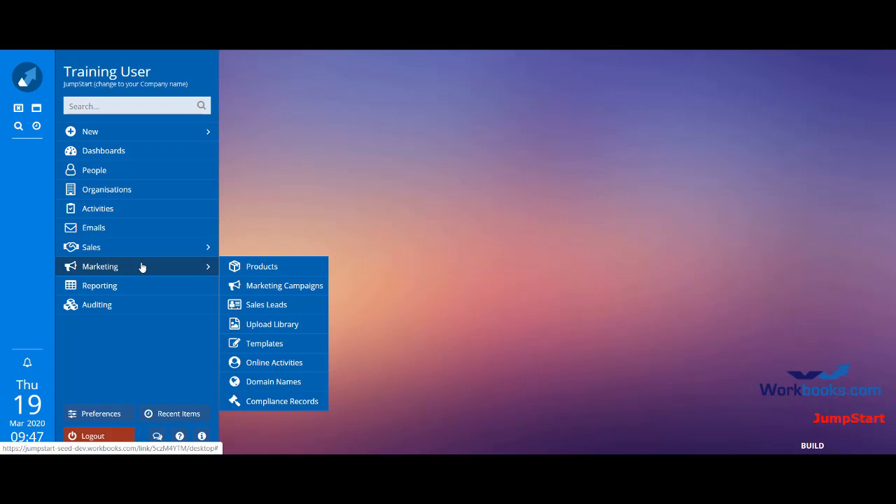
Step: Open the Organisations list, switch to the All Organisations view and page forward and back through its records
{"action": "left_click", "coordinate": [125, 198]}
{"action": "left_click", "coordinate": [647, 74]}
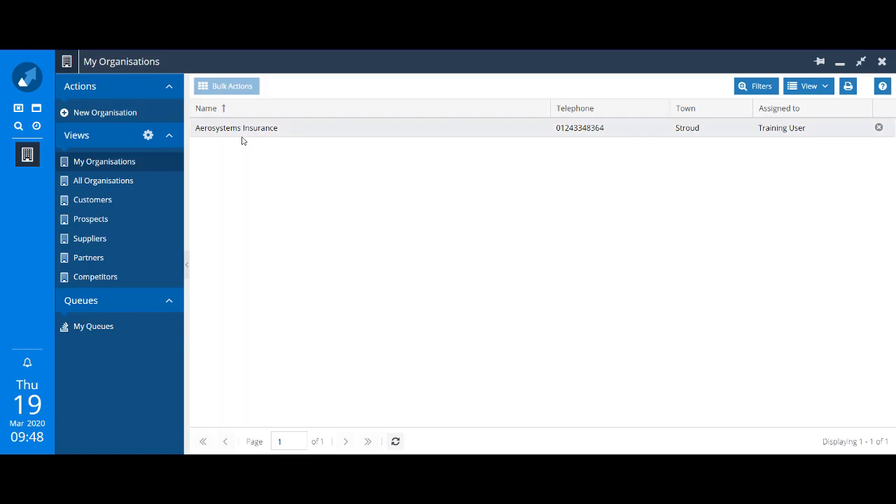
{"action": "left_click", "coordinate": [132, 182]}
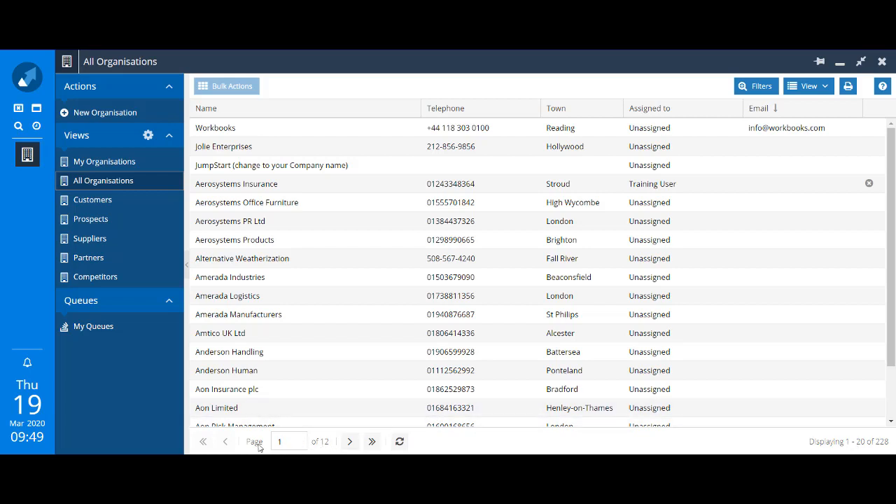
{"action": "left_click", "coordinate": [350, 442]}
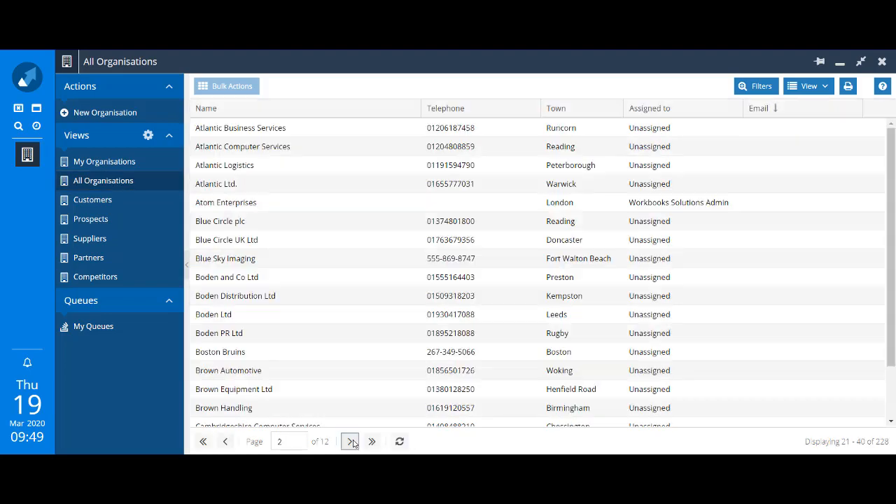
{"action": "left_click", "coordinate": [226, 442]}
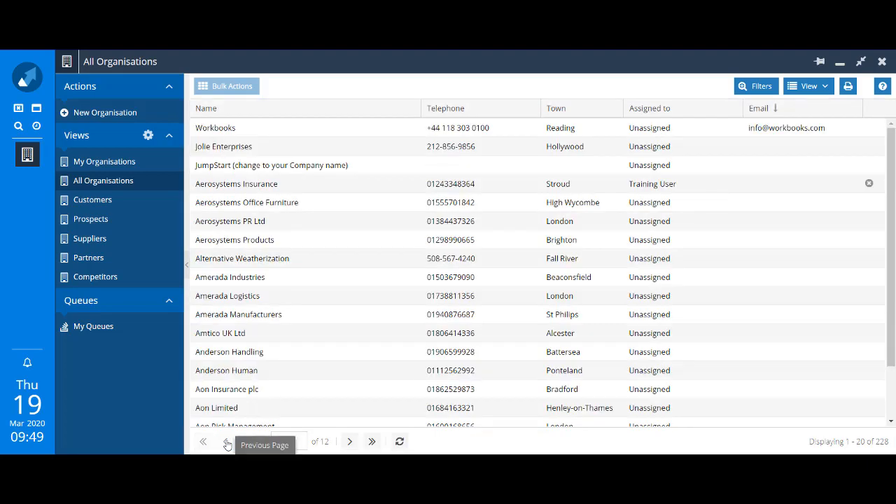
Step: Open the Workbooks organisation record and close it again
{"action": "left_click", "coordinate": [210, 130]}
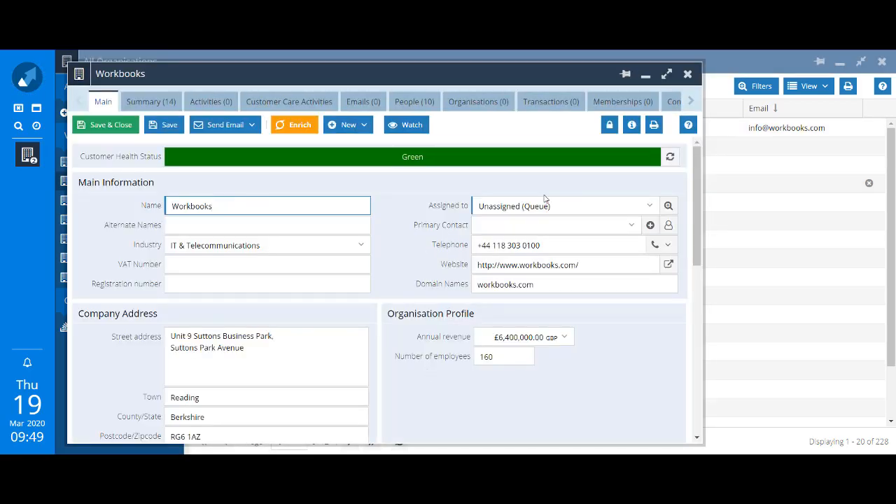
{"action": "left_click", "coordinate": [689, 75]}
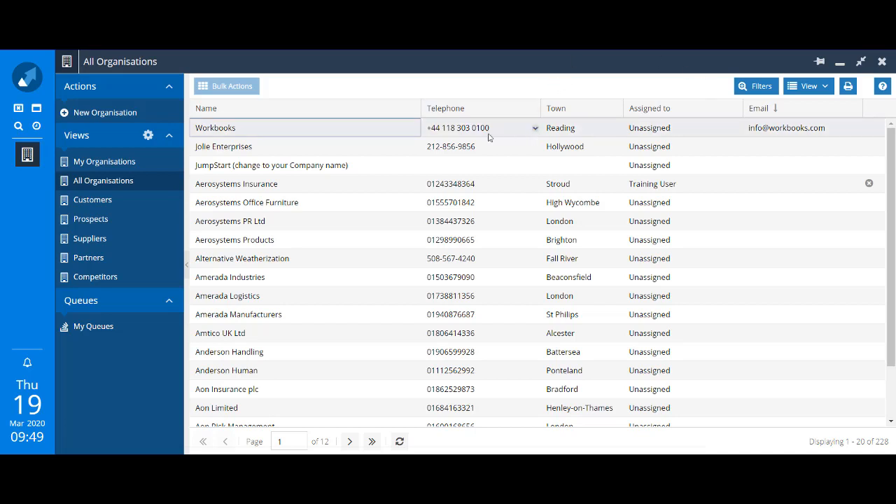
Step: Inspect the telephone and email action options on the Workbooks row of the list
{"action": "left_click", "coordinate": [535, 130]}
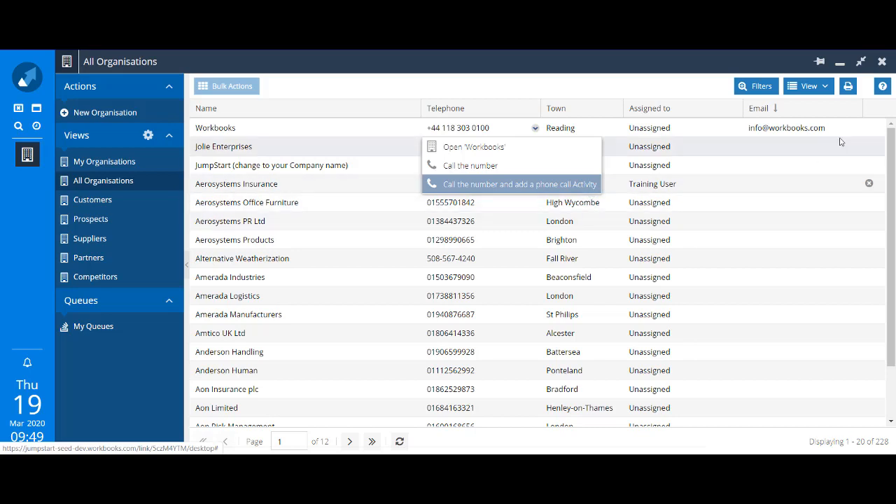
{"action": "left_click", "coordinate": [683, 87]}
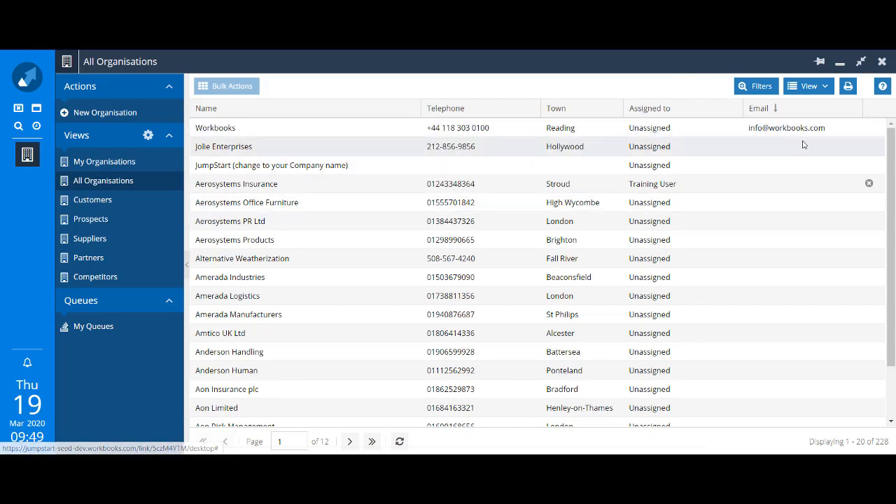
{"action": "left_click", "coordinate": [858, 131]}
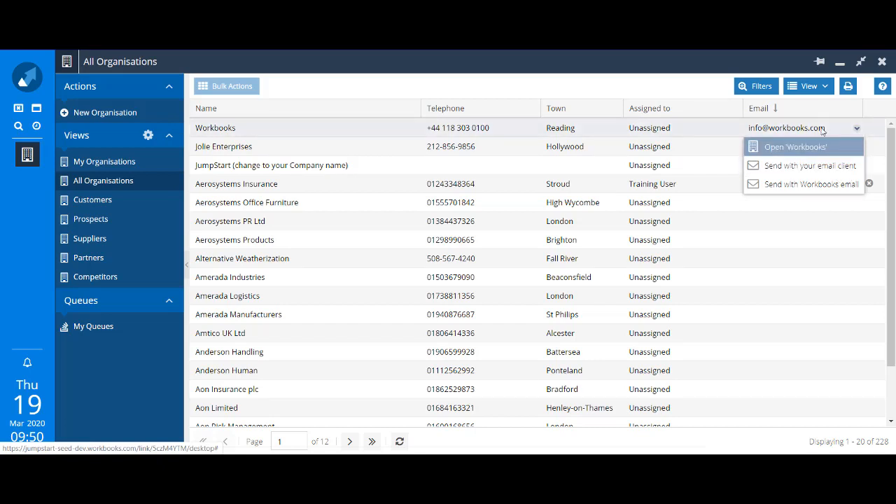
{"action": "left_click", "coordinate": [820, 188]}
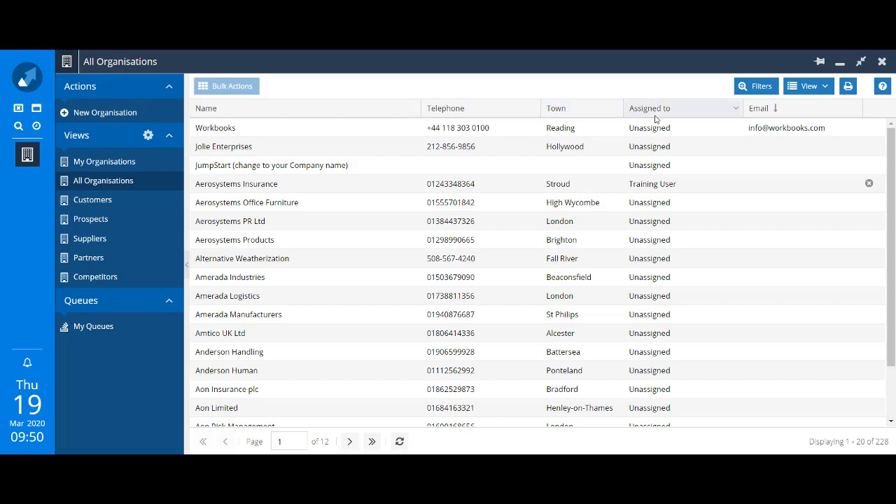
Step: Add the Industry column to the organisations list through the column chooser
{"action": "left_click", "coordinate": [413, 111]}
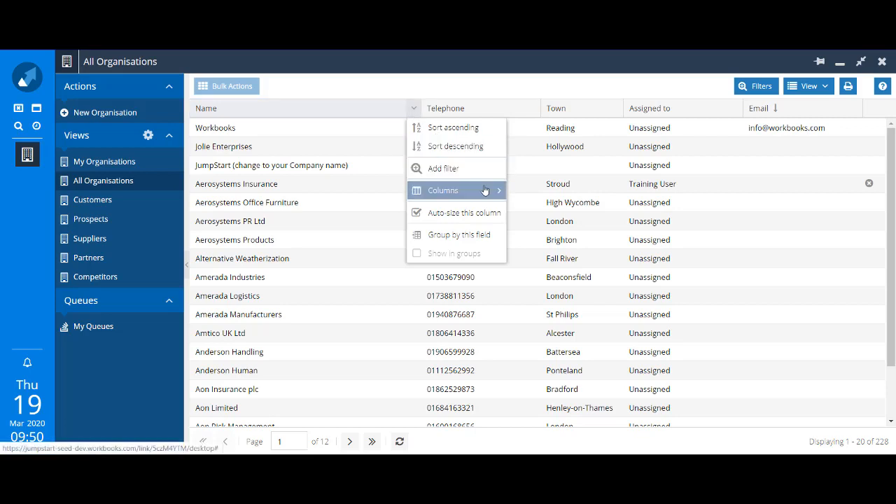
{"action": "mouse_move", "coordinate": [486, 190]}
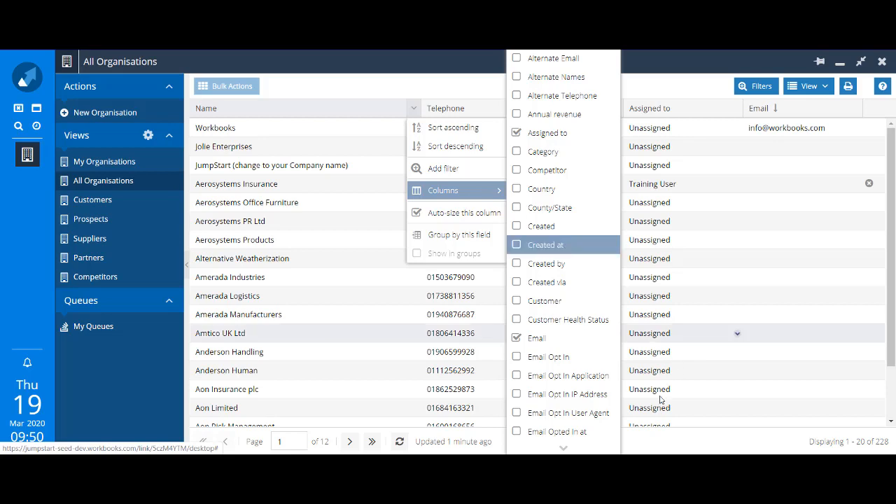
{"action": "left_click", "coordinate": [564, 450]}
{"action": "left_click", "coordinate": [564, 451]}
{"action": "left_click", "coordinate": [565, 451]}
{"action": "left_click", "coordinate": [564, 451]}
{"action": "left_click", "coordinate": [564, 451]}
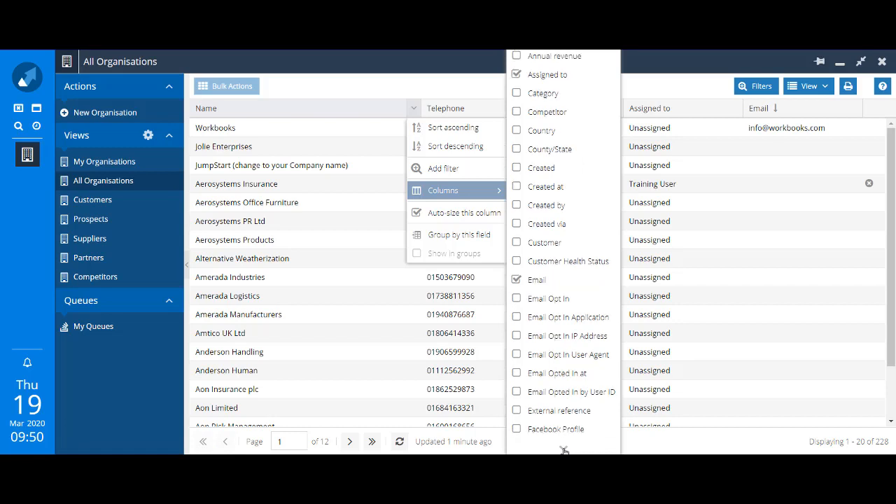
{"action": "left_click", "coordinate": [564, 451]}
{"action": "left_click", "coordinate": [564, 451]}
{"action": "left_click", "coordinate": [564, 451]}
{"action": "left_click", "coordinate": [564, 451]}
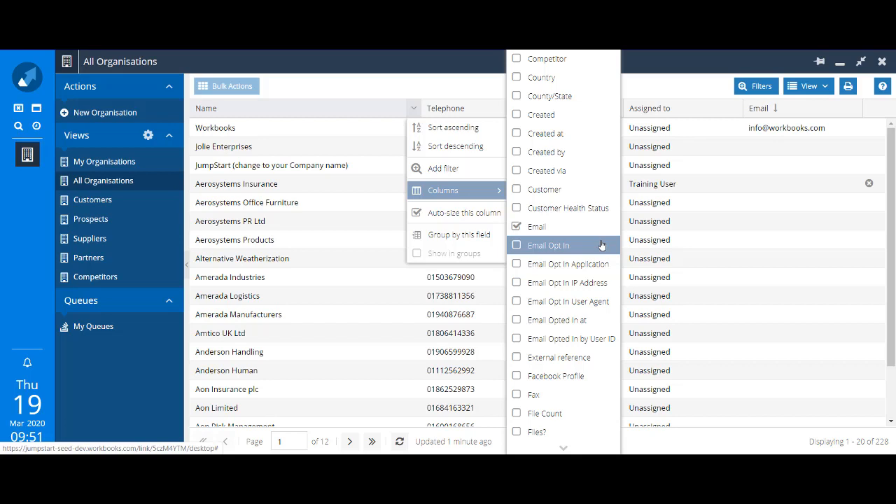
{"action": "scroll", "coordinate": [601, 245], "scroll_direction": "down", "scroll_amount": 3}
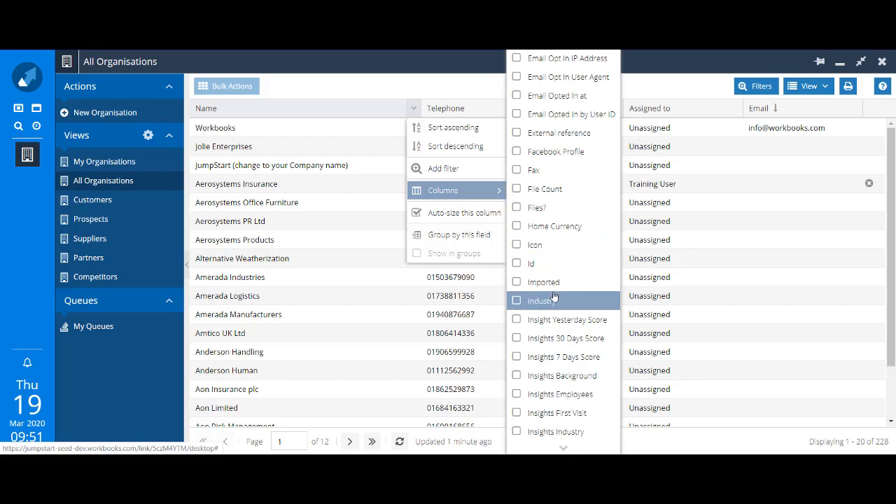
{"action": "left_click", "coordinate": [519, 305]}
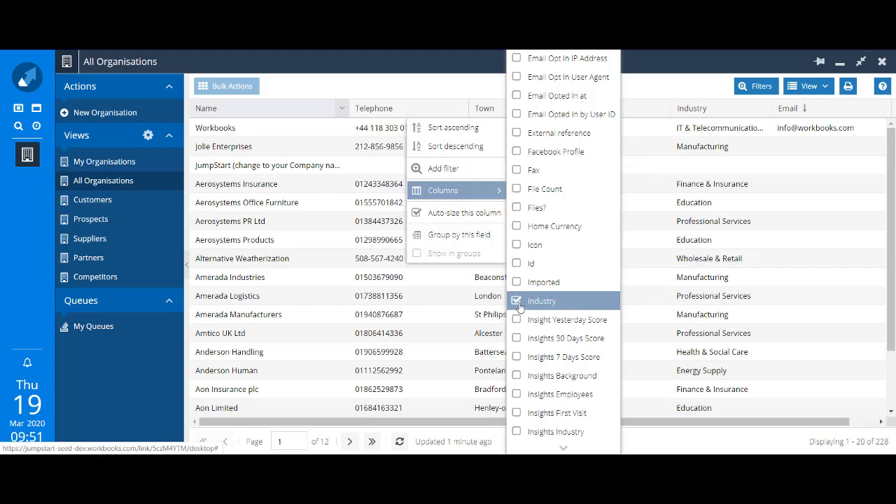
{"action": "left_click", "coordinate": [672, 429]}
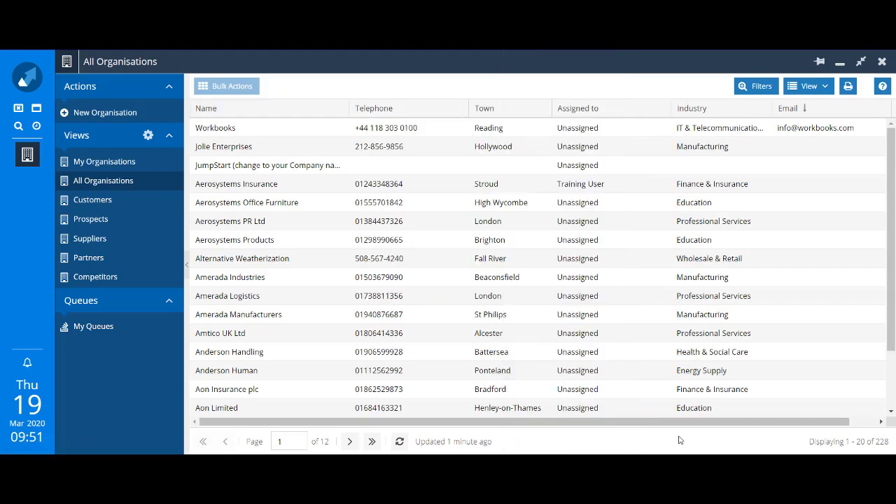
Step: Move the Industry column between Telephone and Town and save the view
{"action": "left_click_drag", "start_coordinate": [655, 425], "coordinate": [730, 433]}
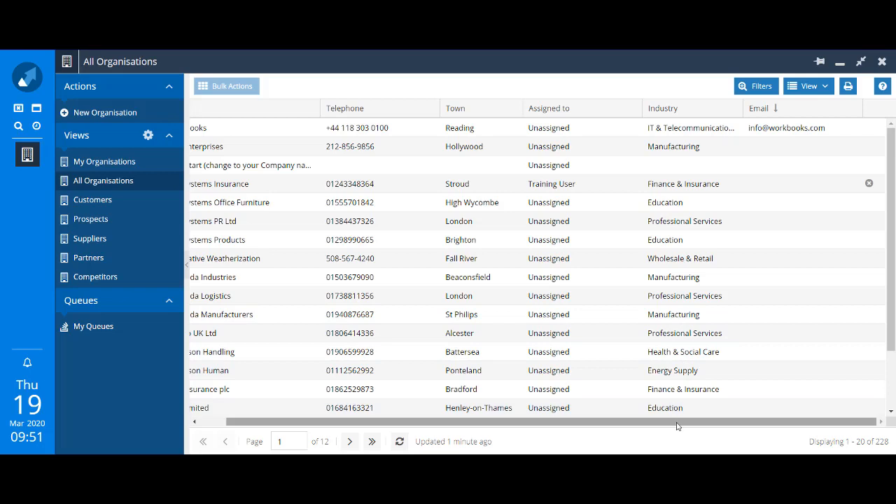
{"action": "left_click_drag", "start_coordinate": [676, 424], "coordinate": [614, 432]}
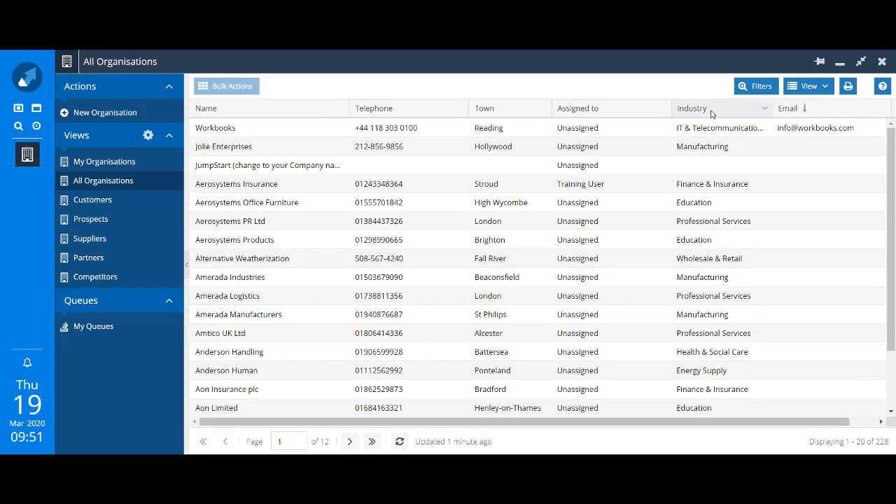
{"action": "mouse_move", "coordinate": [721, 111]}
{"action": "left_mouse_down"}
{"action": "mouse_move", "coordinate": [604, 119]}
{"action": "mouse_move", "coordinate": [484, 108]}
{"action": "mouse_move", "coordinate": [357, 116]}
{"action": "mouse_move", "coordinate": [350, 107]}
{"action": "mouse_move", "coordinate": [454, 107]}
{"action": "left_mouse_up"}
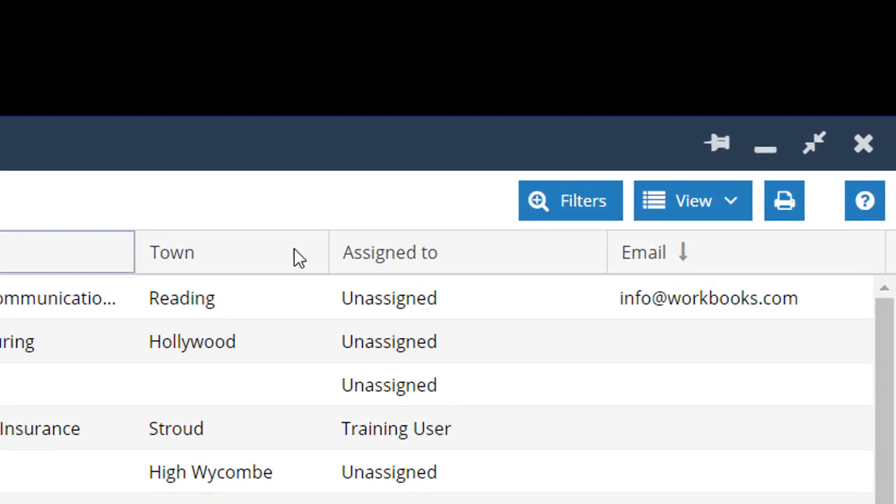
{"action": "left_click", "coordinate": [729, 203]}
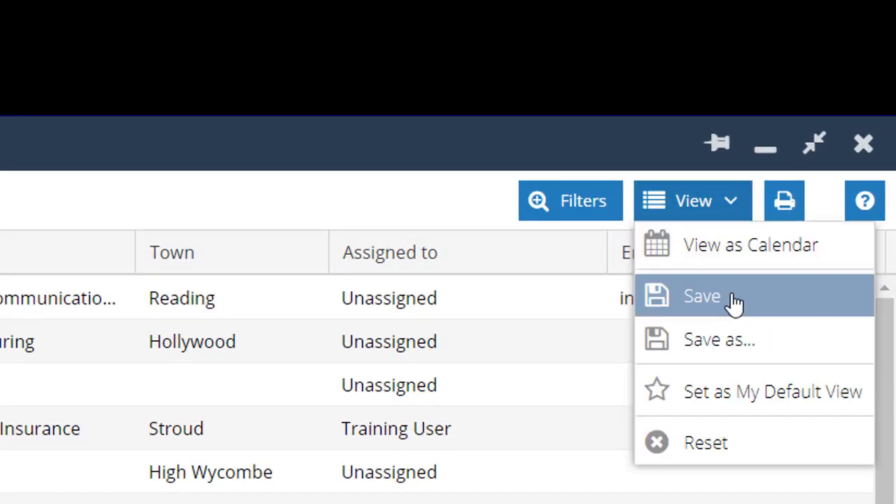
{"action": "left_click", "coordinate": [732, 302]}
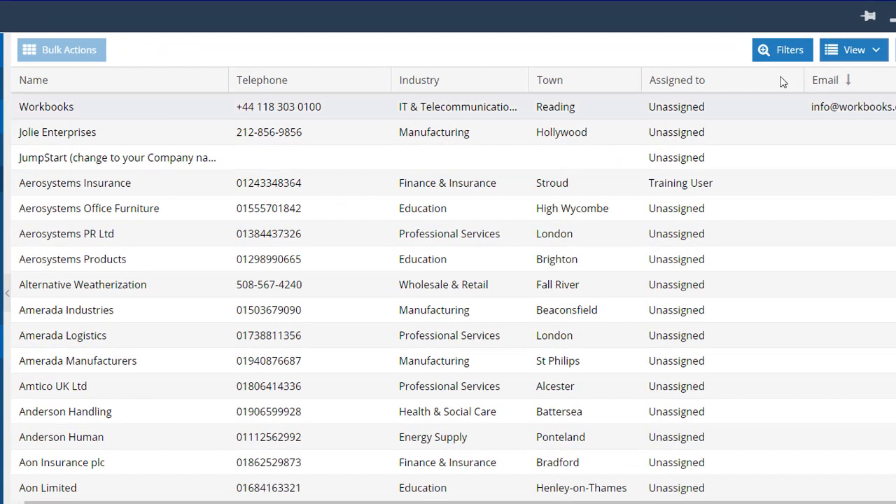
Step: Filter the list to organisations whose Industry equals IT & Telecommunications
{"action": "left_click", "coordinate": [786, 56]}
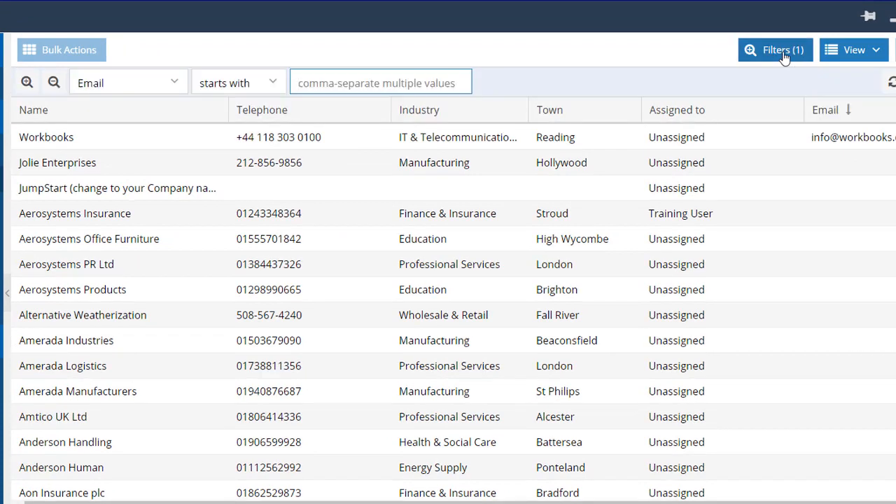
{"action": "left_click", "coordinate": [175, 84]}
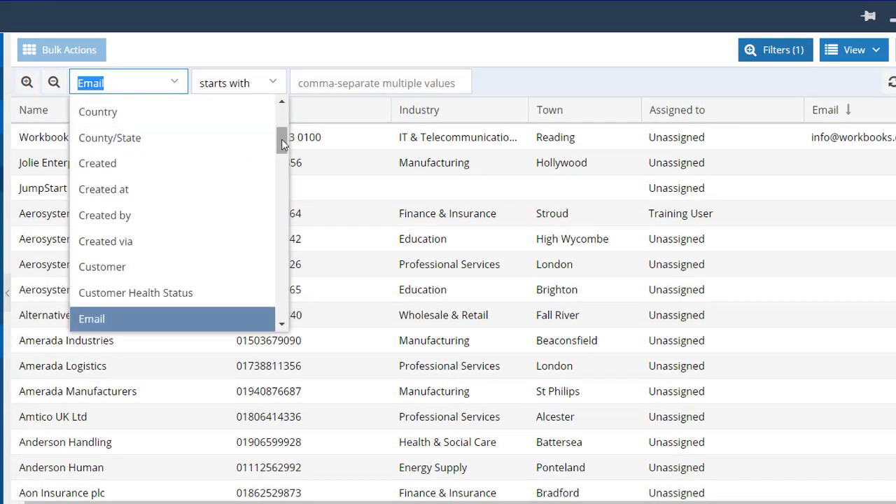
{"action": "left_click_drag", "start_coordinate": [282, 139], "coordinate": [286, 115]}
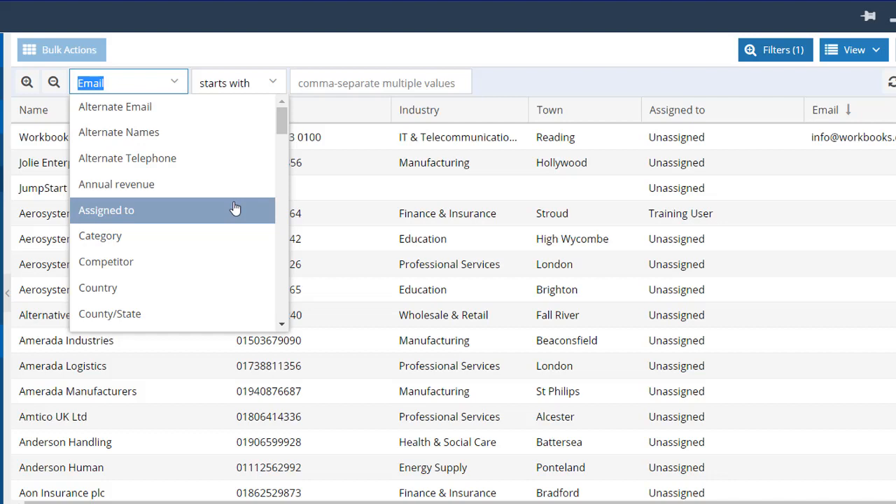
{"action": "type", "text": "indu"}
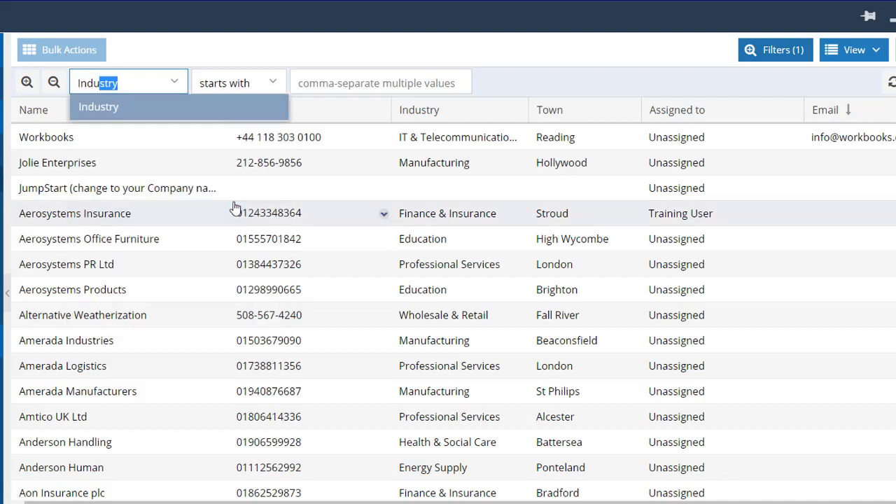
{"action": "left_click", "coordinate": [155, 111]}
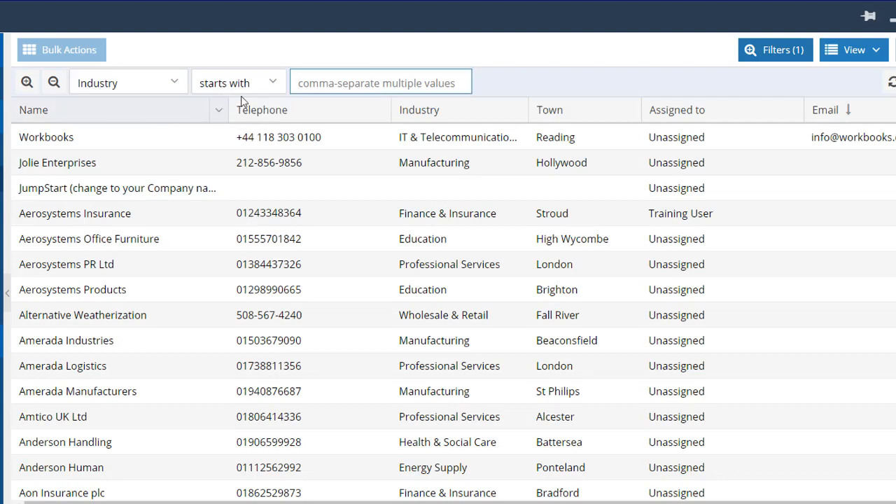
{"action": "left_click", "coordinate": [273, 84]}
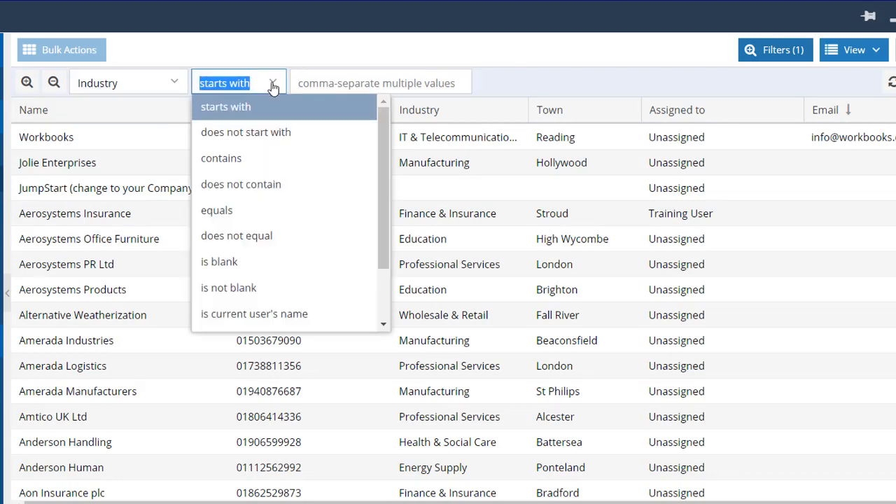
{"action": "left_click", "coordinate": [259, 222]}
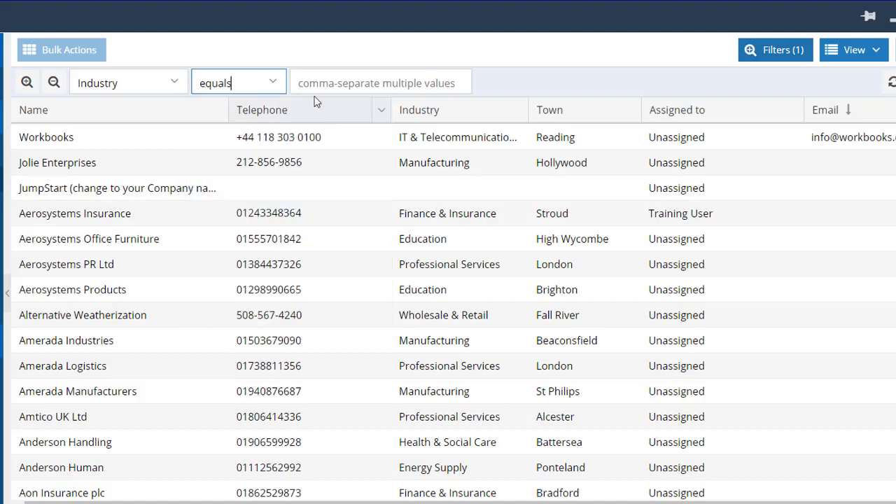
{"action": "left_click", "coordinate": [308, 83]}
{"action": "type", "text": "IT "}
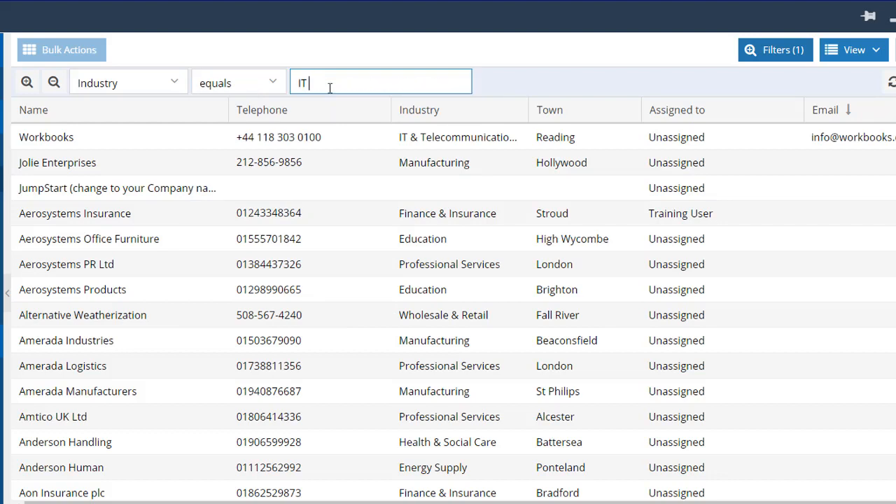
{"action": "type", "text": "& Telecommunications"}
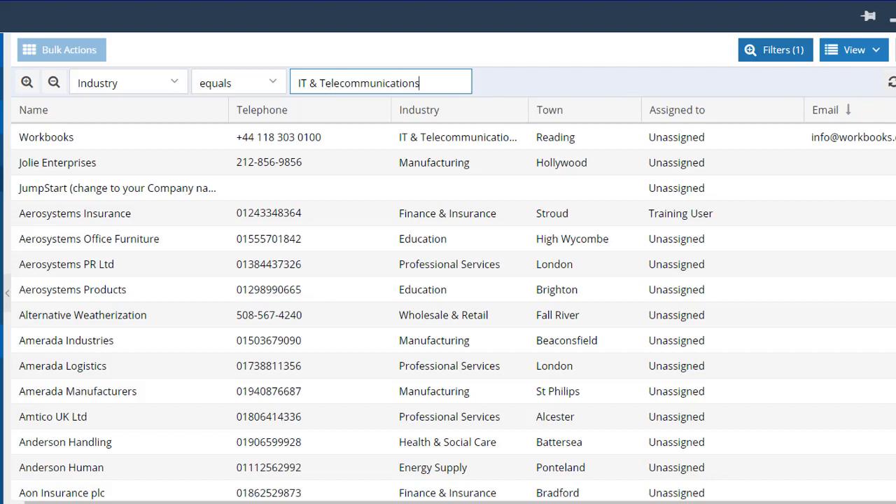
{"action": "left_click", "coordinate": [891, 82]}
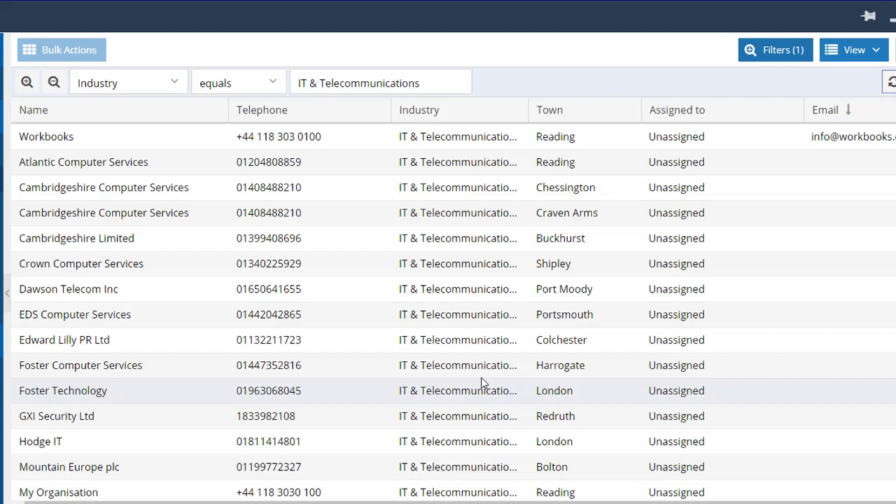
Step: Add a second filter where Town equals London
{"action": "left_click", "coordinate": [25, 84]}
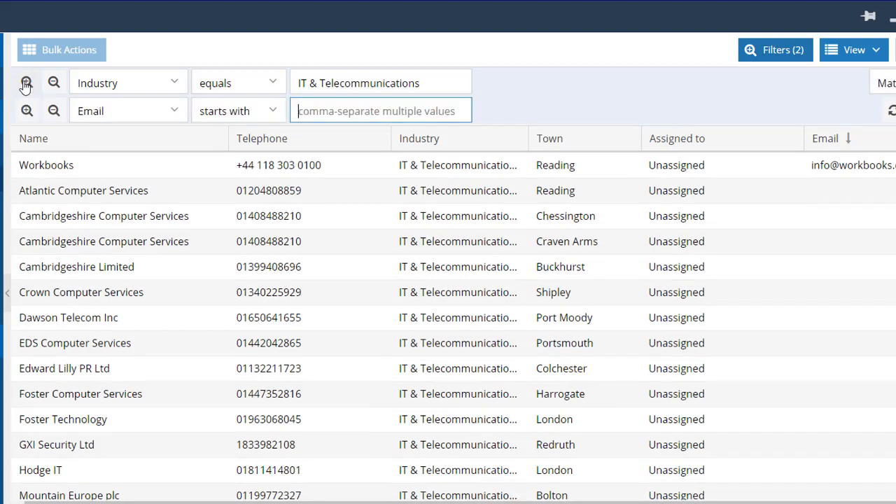
{"action": "left_click", "coordinate": [173, 115]}
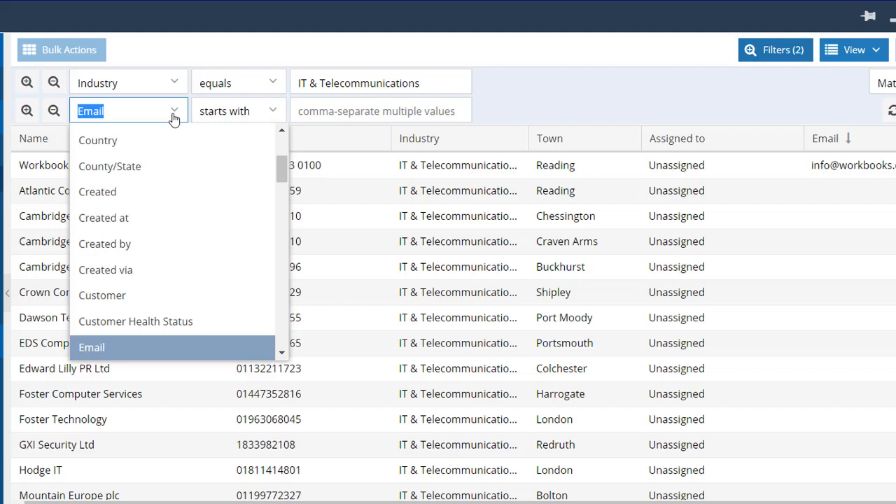
{"action": "type", "text": "to"}
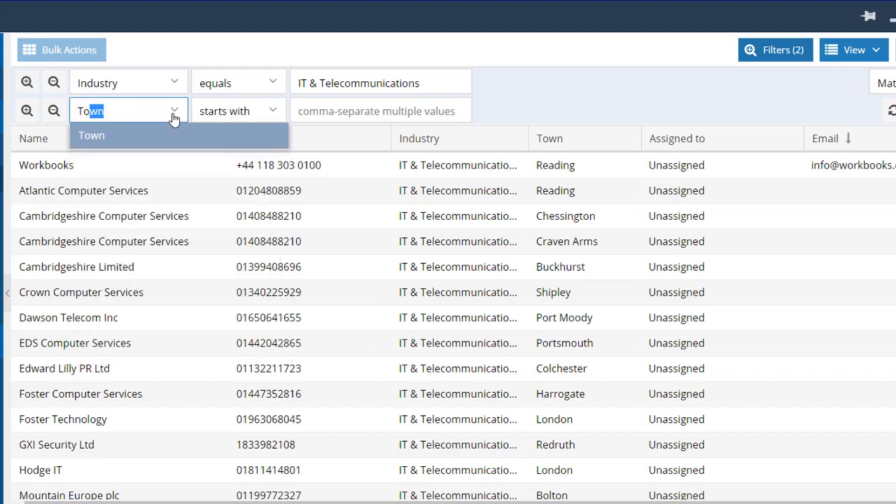
{"action": "left_click", "coordinate": [125, 143]}
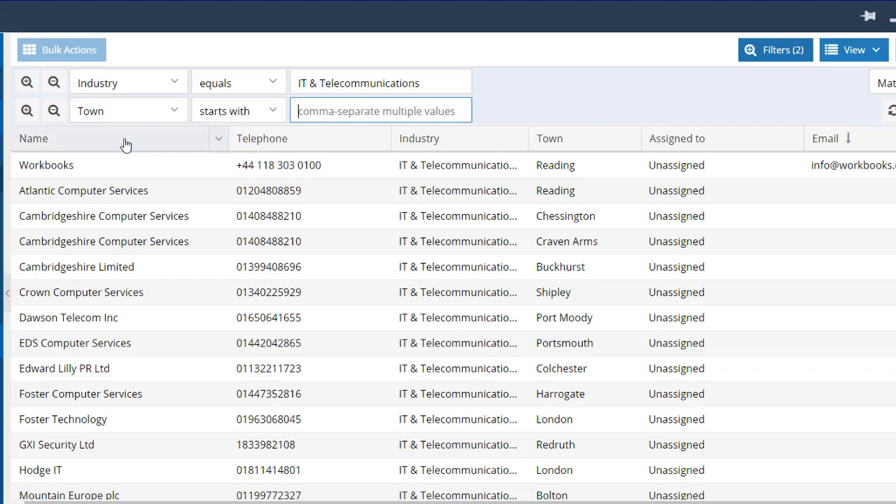
{"action": "left_click", "coordinate": [279, 112]}
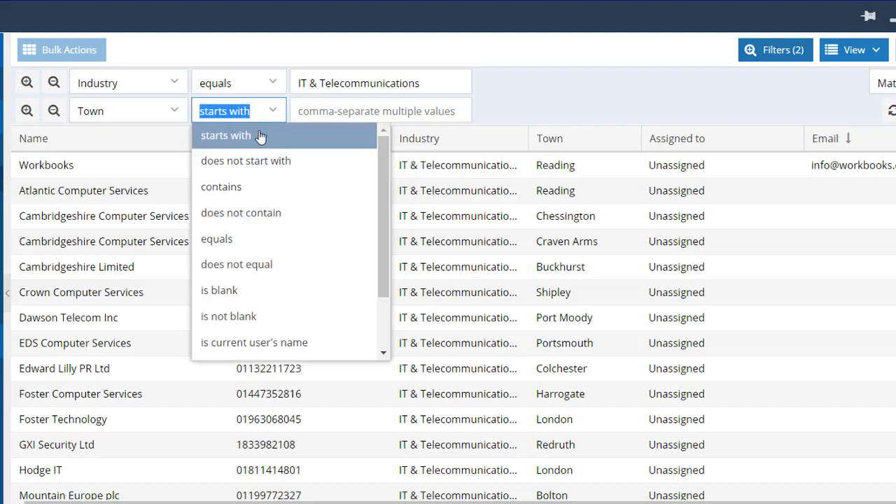
{"action": "left_click", "coordinate": [224, 241]}
{"action": "left_click", "coordinate": [293, 113]}
{"action": "type", "text": "London"}
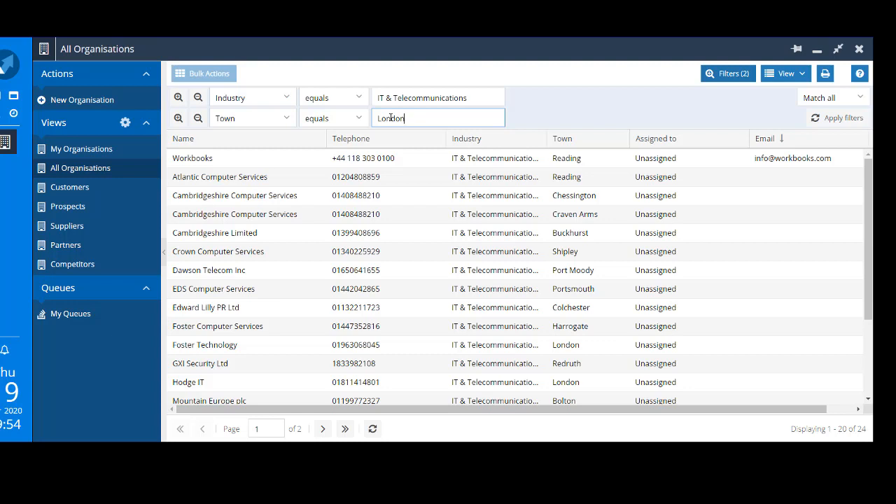
Step: Add a third filter where Number of employees is greater than 500 and apply the filters
{"action": "left_click", "coordinate": [178, 119]}
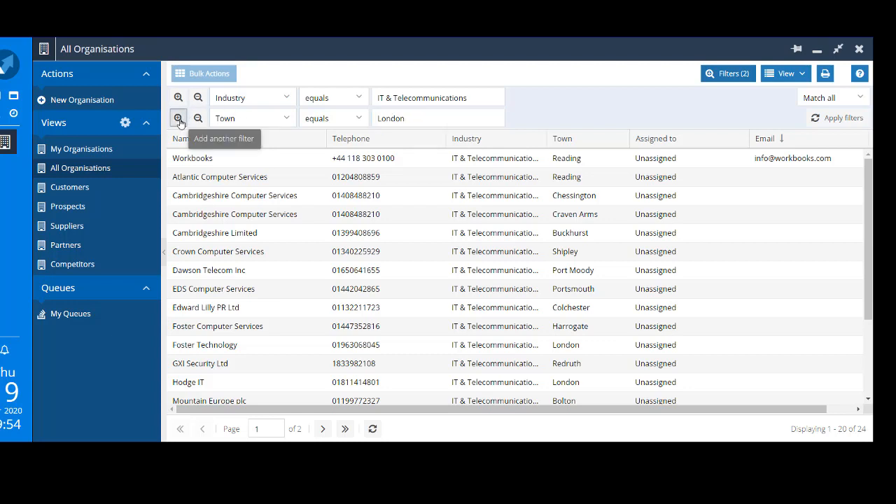
{"action": "left_click", "coordinate": [243, 138]}
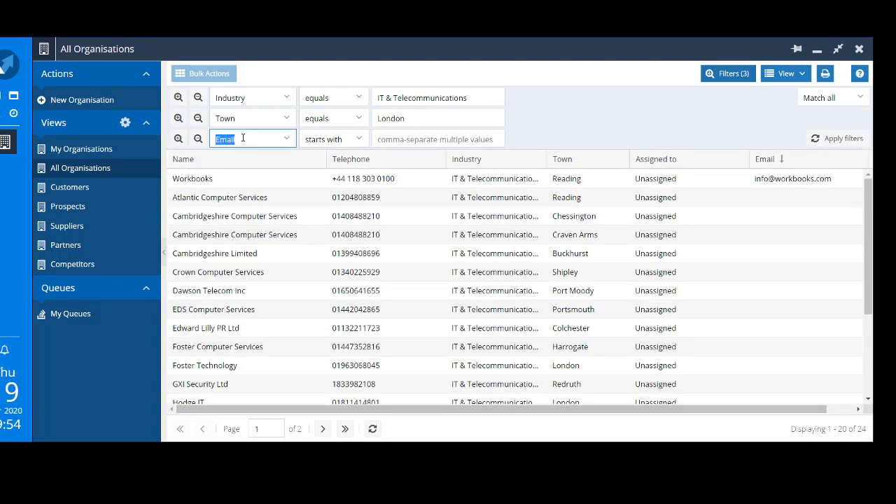
{"action": "type", "text": "numb"}
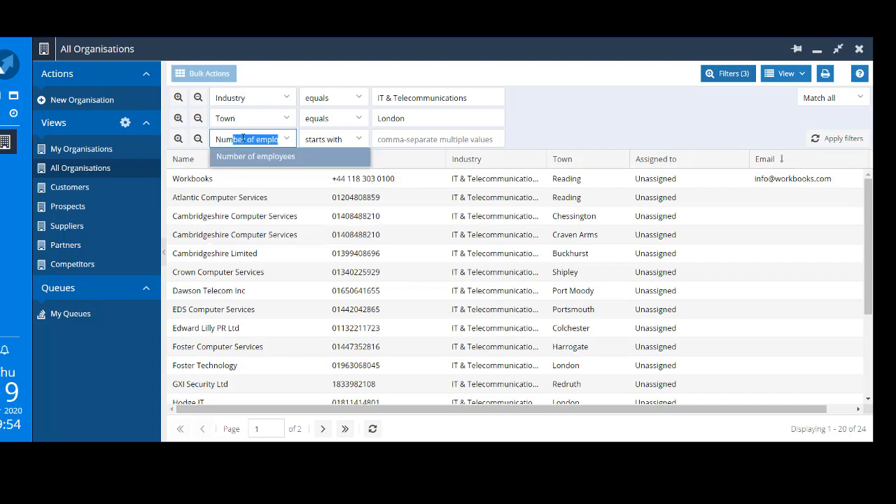
{"action": "left_click", "coordinate": [247, 157]}
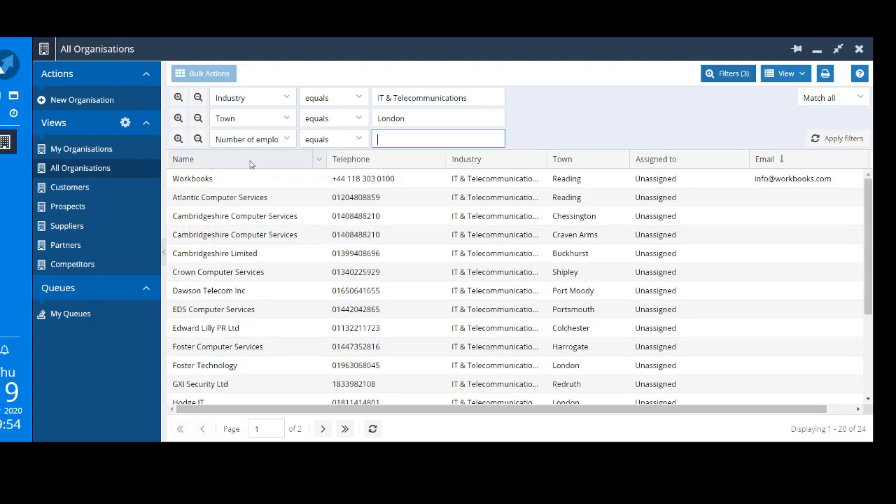
{"action": "left_click", "coordinate": [363, 142]}
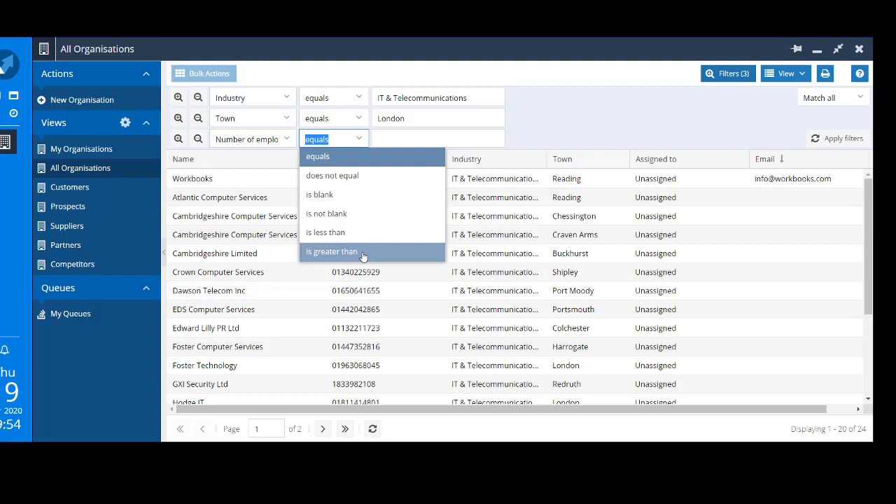
{"action": "left_click", "coordinate": [363, 254]}
{"action": "left_click", "coordinate": [414, 141]}
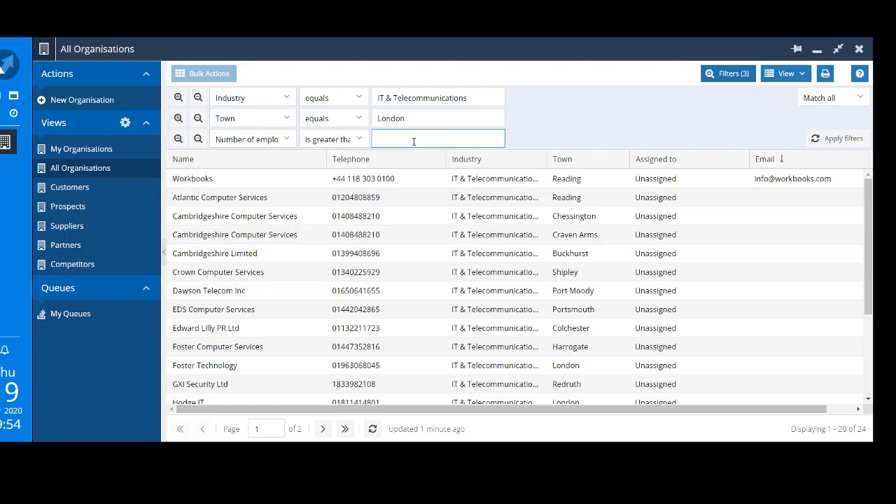
{"action": "type", "text": "500"}
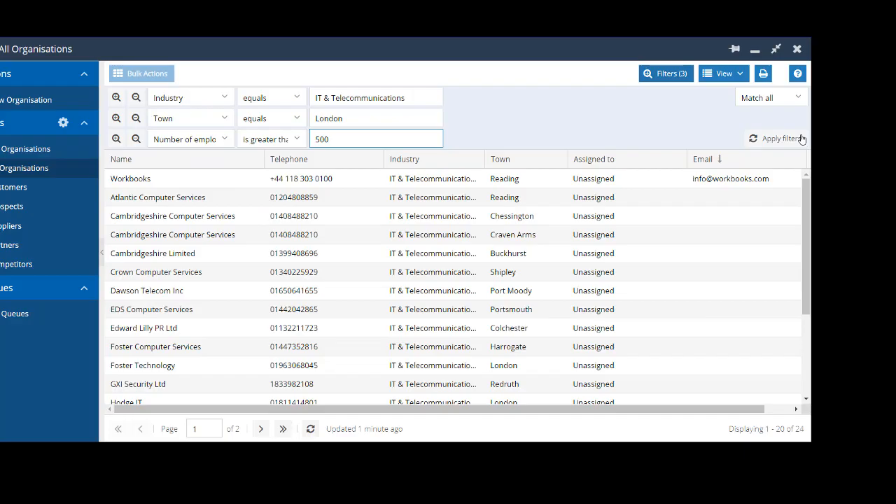
{"action": "left_click", "coordinate": [789, 143]}
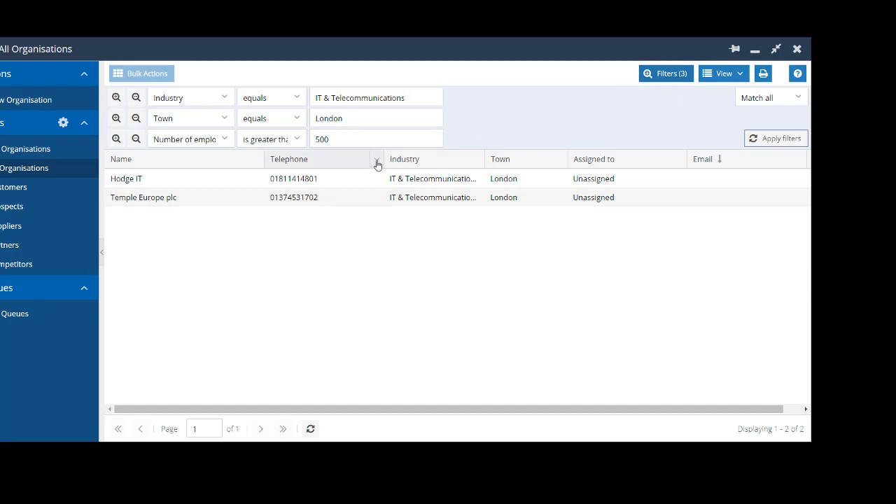
Step: Add the Number of employees column to the list through the column chooser
{"action": "left_click", "coordinate": [377, 163]}
{"action": "mouse_move", "coordinate": [412, 229]}
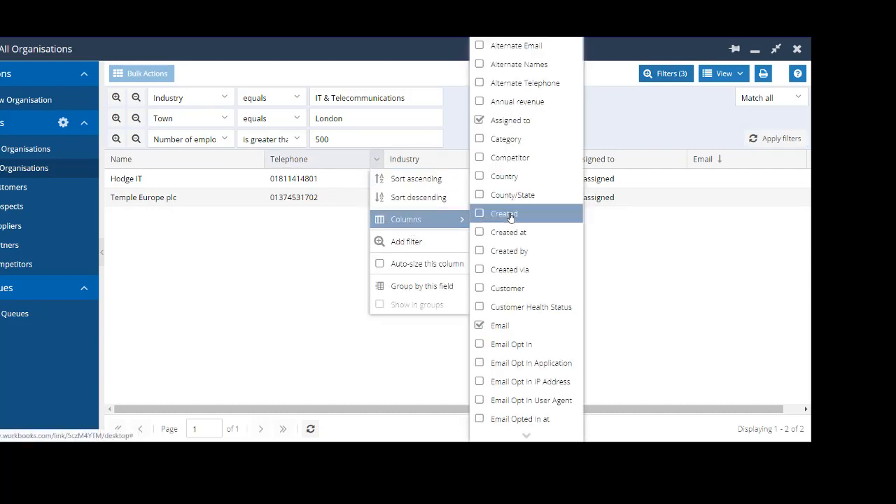
{"action": "scroll", "coordinate": [513, 218], "scroll_direction": "down", "scroll_amount": 5}
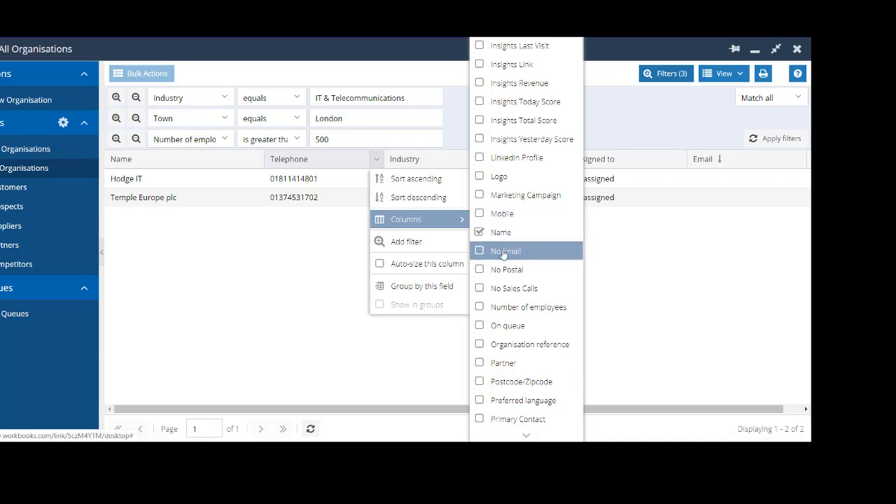
{"action": "left_click", "coordinate": [530, 308]}
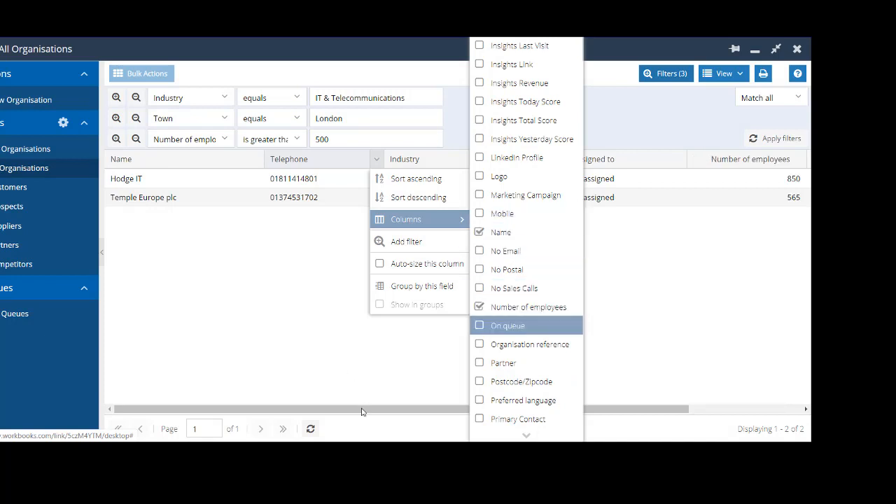
{"action": "left_click_drag", "start_coordinate": [362, 411], "coordinate": [442, 402]}
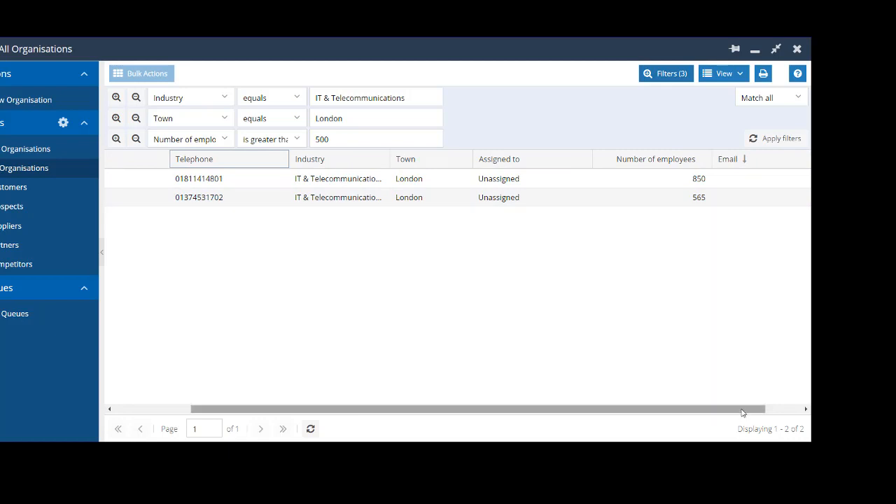
{"action": "left_click_drag", "start_coordinate": [744, 410], "coordinate": [612, 387]}
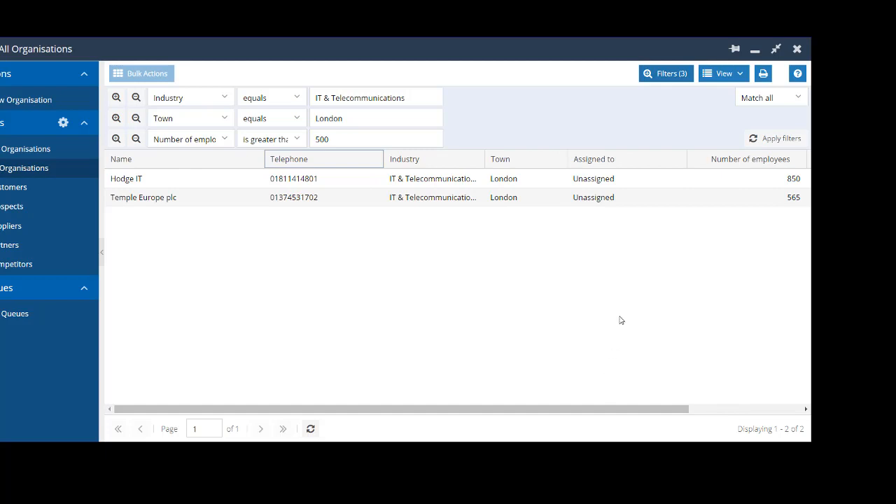
Step: Save the current view as a new view named IT, London > 500 employees
{"action": "left_click", "coordinate": [734, 76]}
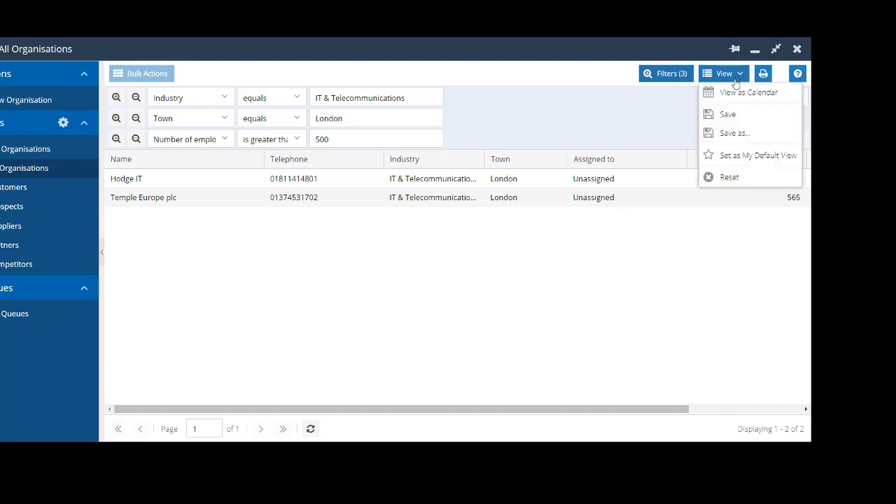
{"action": "left_click", "coordinate": [731, 131]}
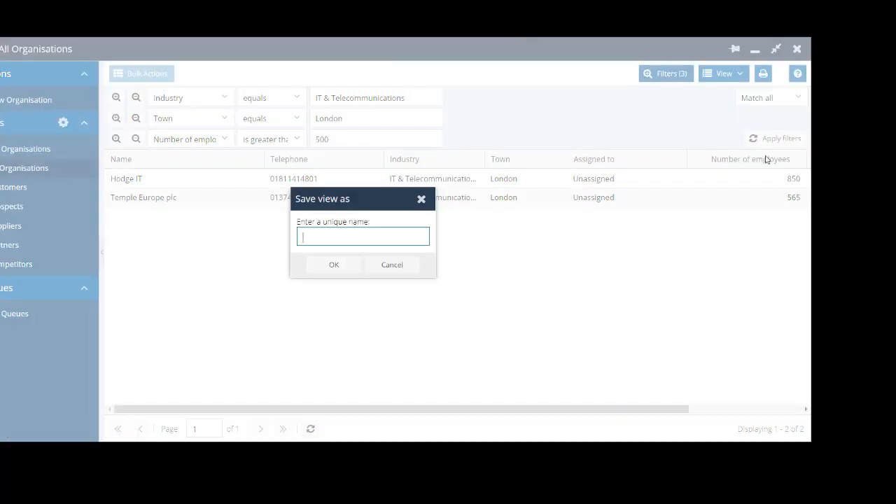
{"action": "type", "text": "IT, London > 500 employees"}
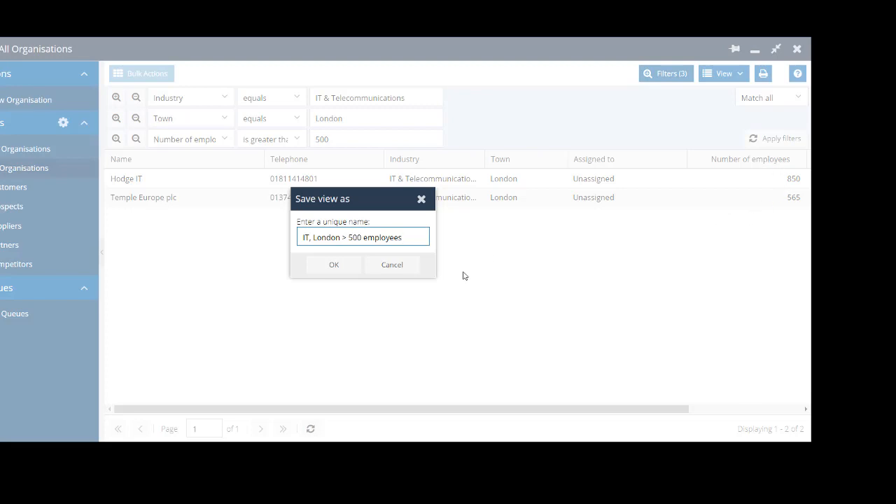
{"action": "left_click", "coordinate": [348, 270]}
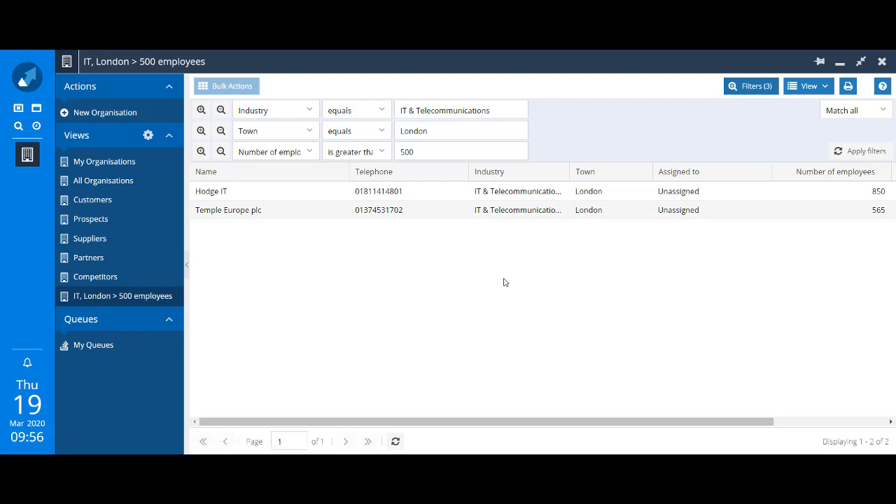
Step: Open the saved view's sharing permissions and try adding an access rule before closing the dialog
{"action": "left_click", "coordinate": [827, 87]}
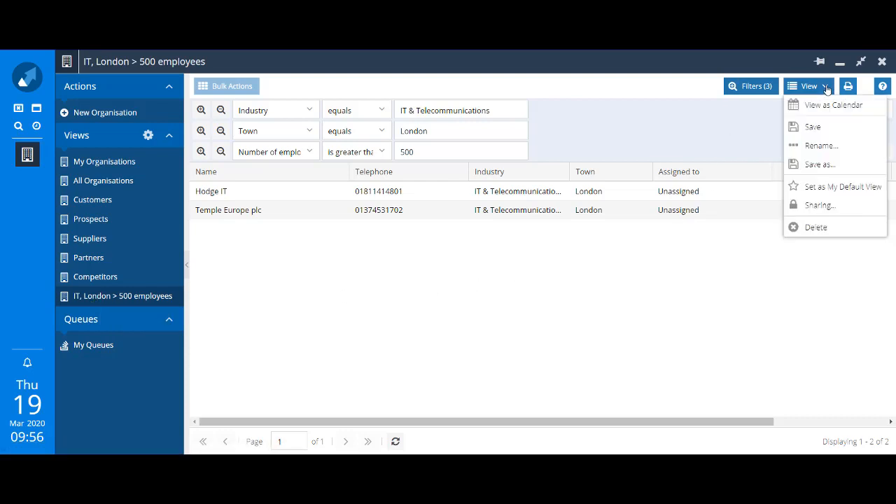
{"action": "left_click", "coordinate": [803, 211]}
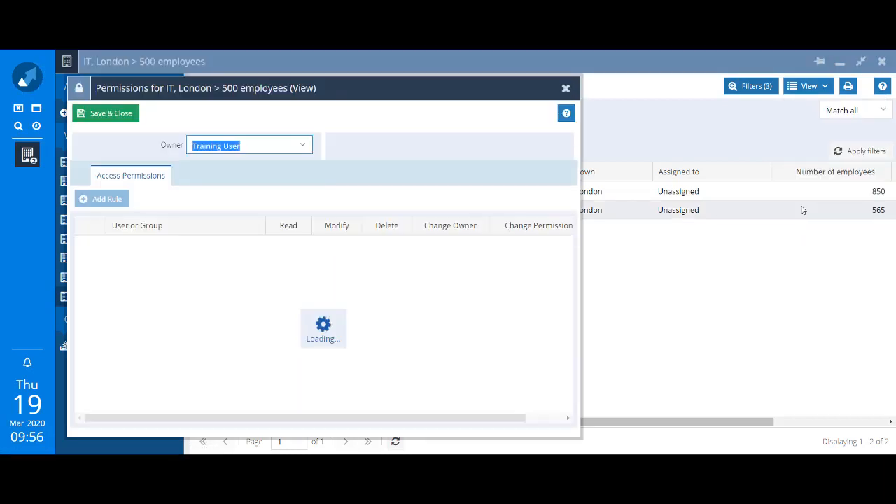
{"action": "left_click", "coordinate": [99, 199]}
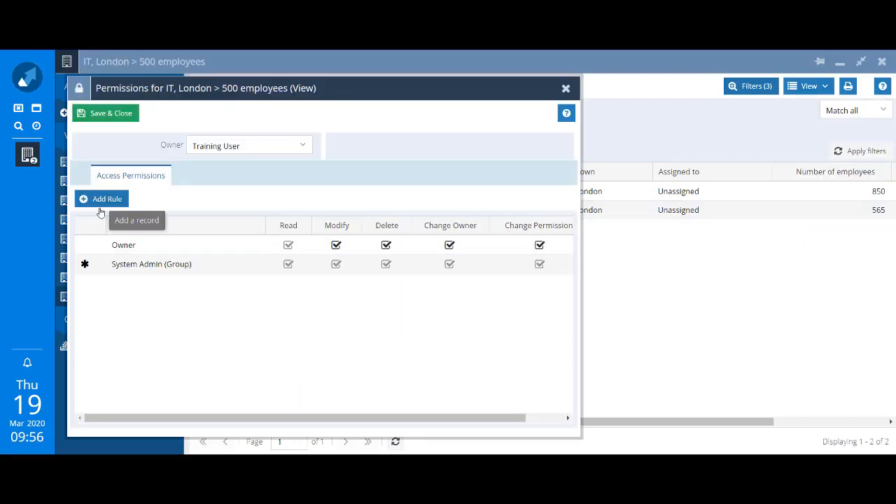
{"action": "left_click", "coordinate": [257, 283]}
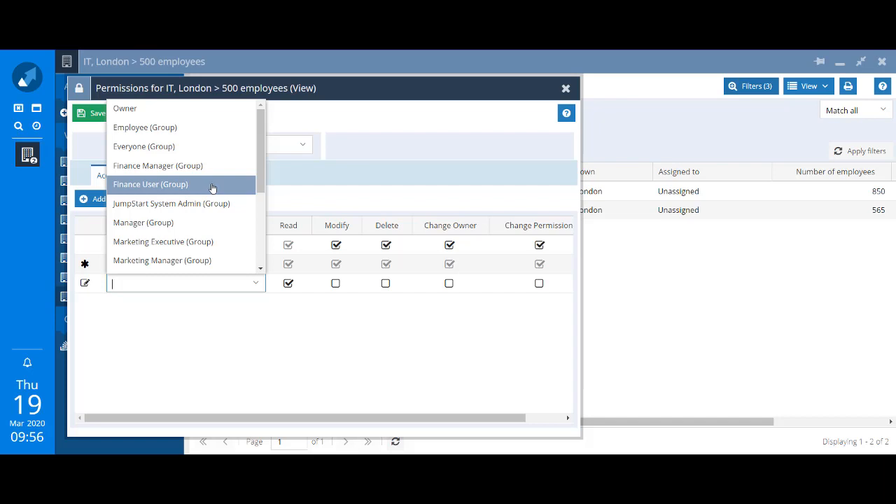
{"action": "left_click", "coordinate": [566, 90]}
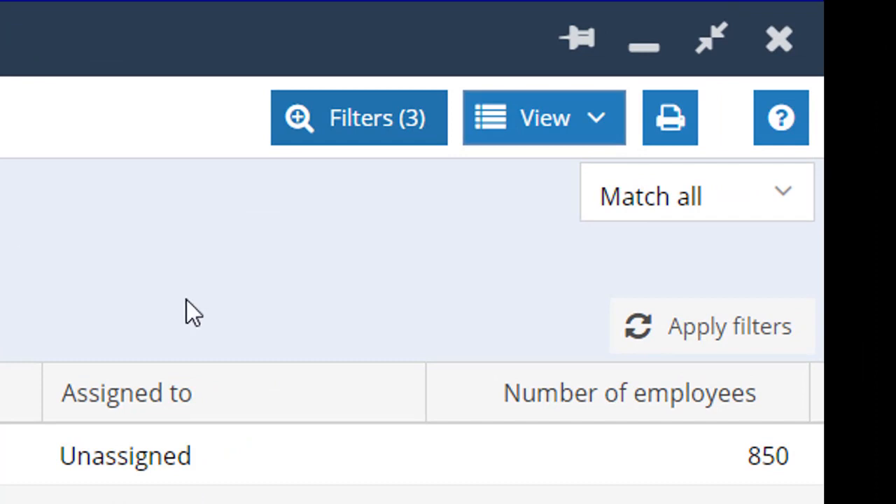
Step: Set the filter matching to Match any
{"action": "left_click", "coordinate": [776, 206]}
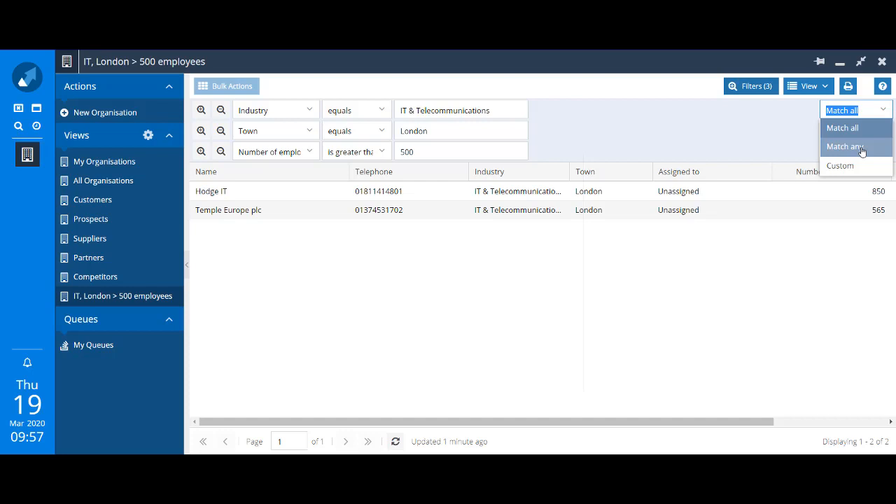
{"action": "left_click", "coordinate": [862, 147]}
{"action": "left_click", "coordinate": [863, 152]}
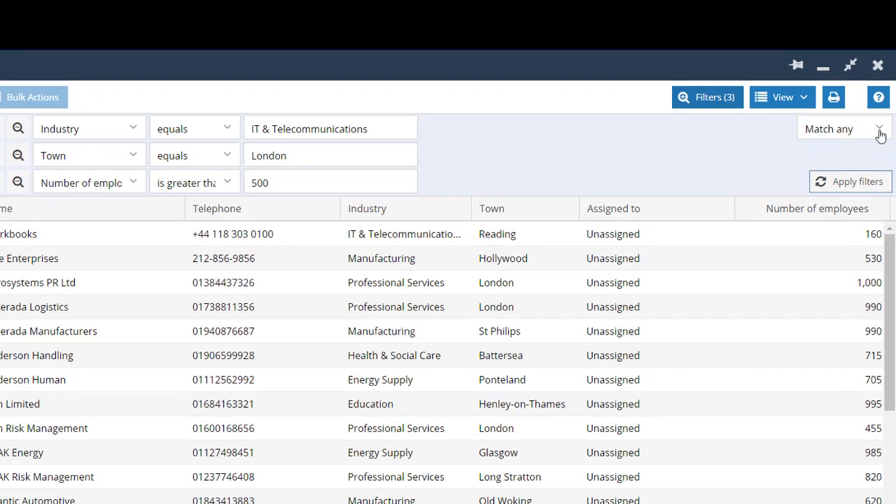
Step: Switch the filter matching to Custom, set the logic to 1 OR (2 AND 3), and apply the filters
{"action": "left_click", "coordinate": [882, 110]}
{"action": "left_click", "coordinate": [823, 200]}
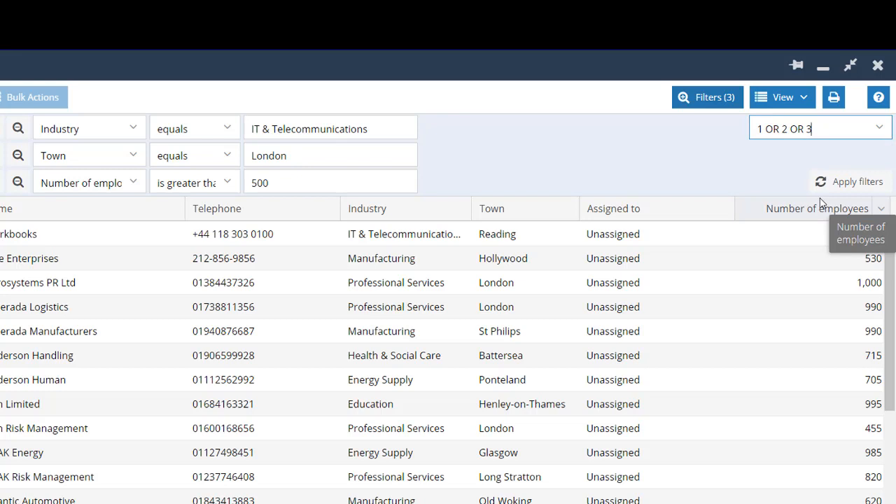
{"action": "left_click", "coordinate": [782, 129]}
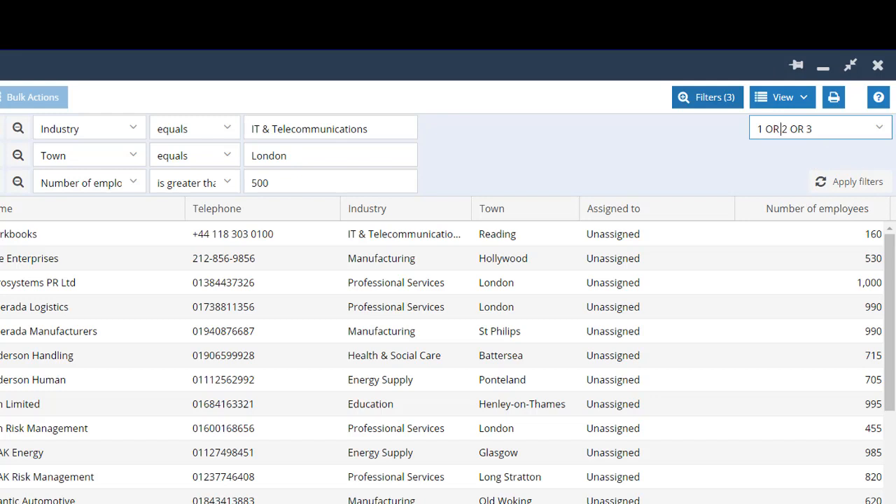
{"action": "type", "text": "("}
{"action": "key", "text": "BackSpace"}
{"action": "key", "text": "BackSpace"}
{"action": "type", "text": "AND"}
{"action": "left_click", "coordinate": [828, 132]}
{"action": "type", "text": ")"}
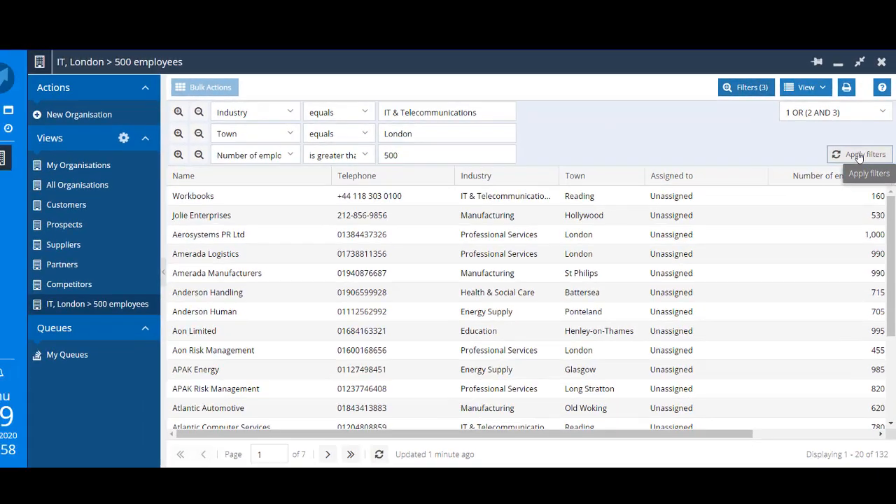
{"action": "left_click", "coordinate": [846, 182]}
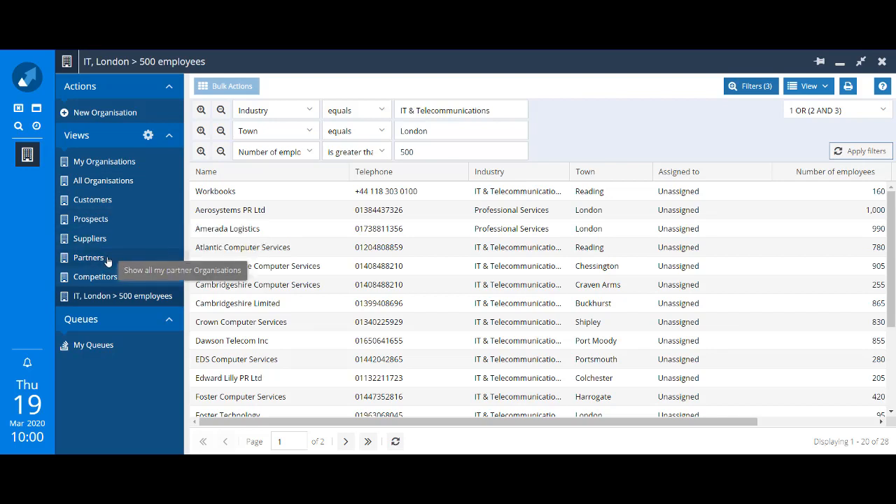
Step: Open the list of organisation views available to you
{"action": "left_click", "coordinate": [148, 136]}
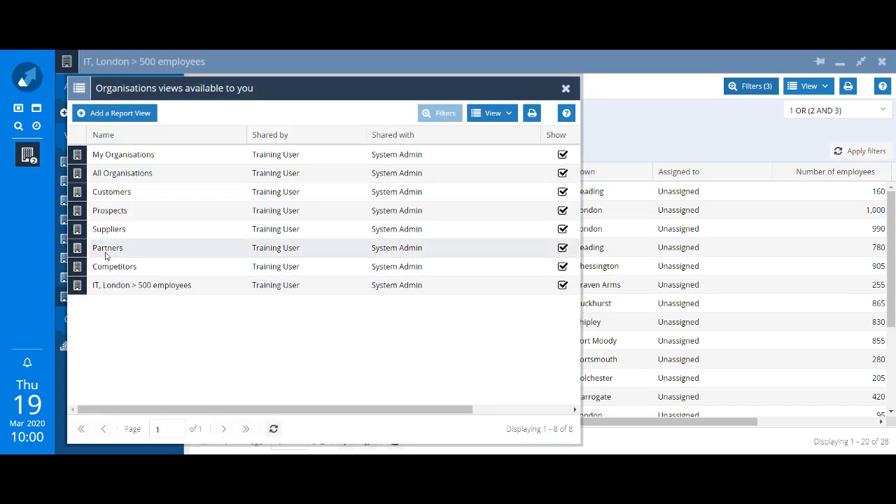
Step: Hide the Partners view from the list of available organisation views
{"action": "double_click", "coordinate": [106, 256]}
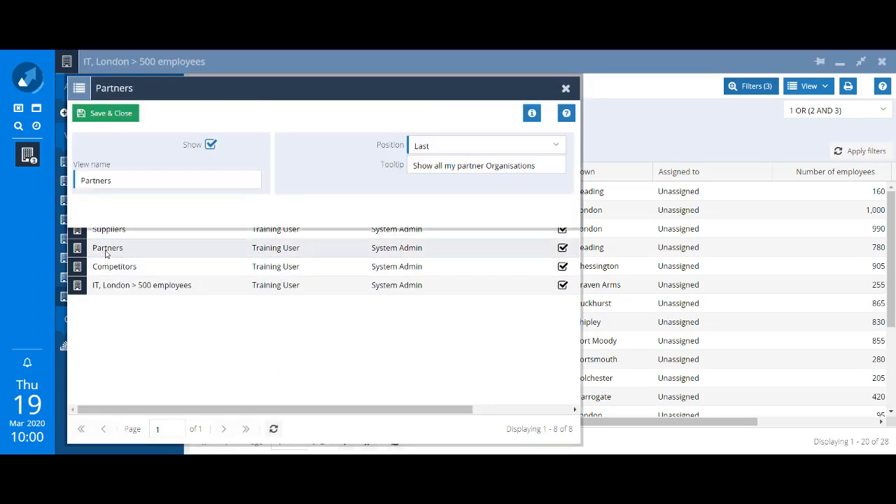
{"action": "left_click", "coordinate": [210, 145]}
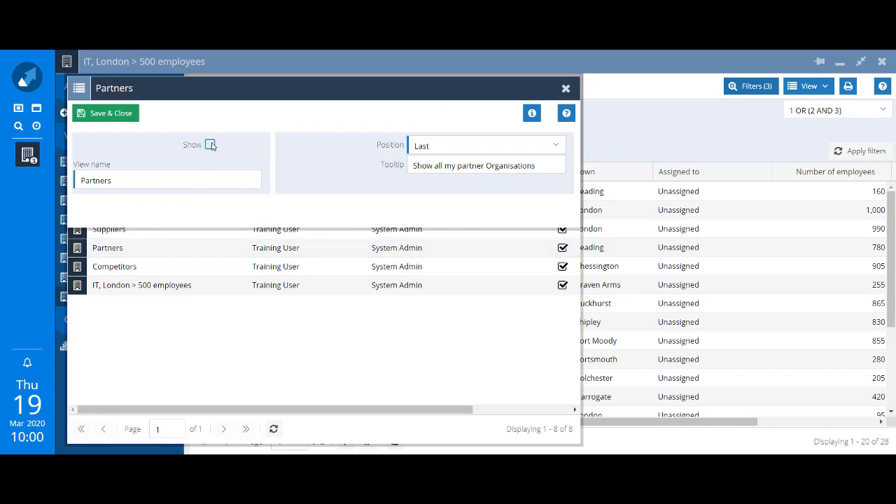
{"action": "left_click", "coordinate": [119, 115]}
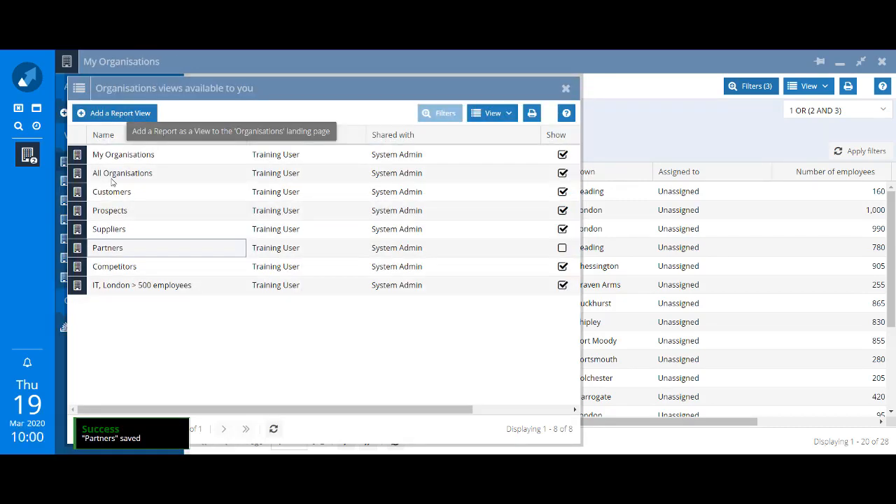
Step: Move the IT, London > 500 employees view to the position After My Organisations and close the views list
{"action": "left_click", "coordinate": [148, 291]}
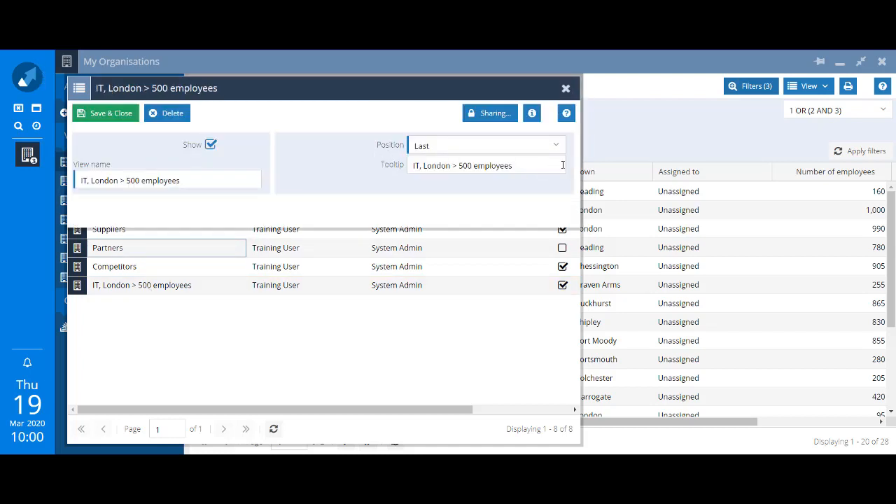
{"action": "left_click", "coordinate": [557, 148]}
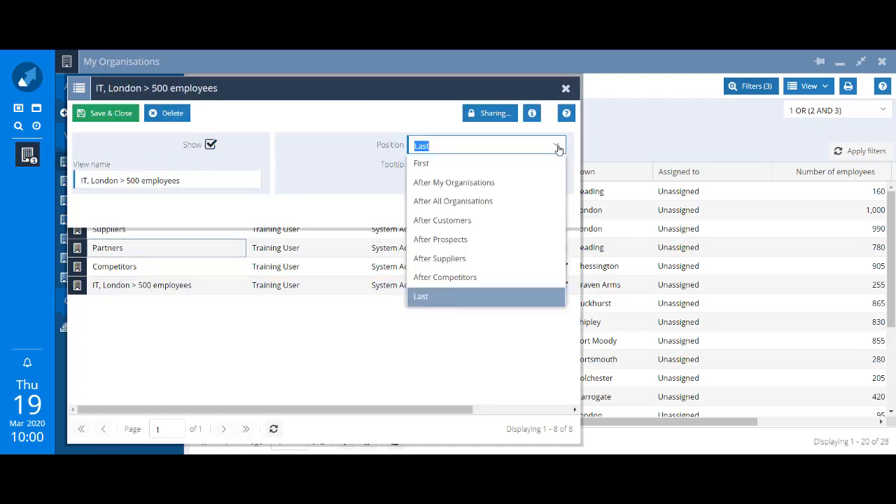
{"action": "left_click", "coordinate": [509, 182]}
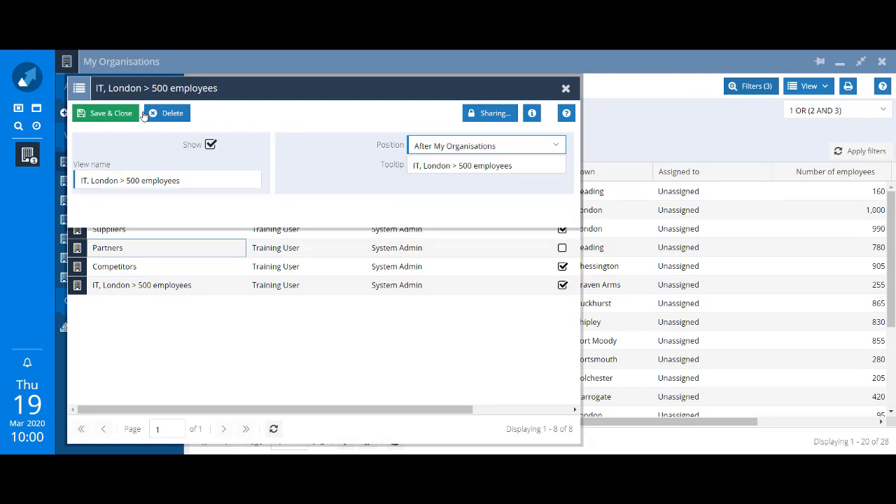
{"action": "left_click", "coordinate": [100, 116]}
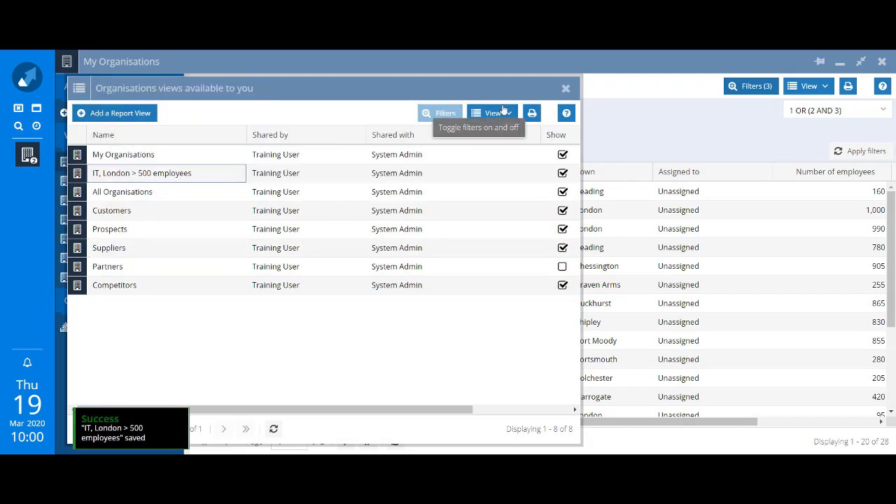
{"action": "left_click", "coordinate": [565, 90]}
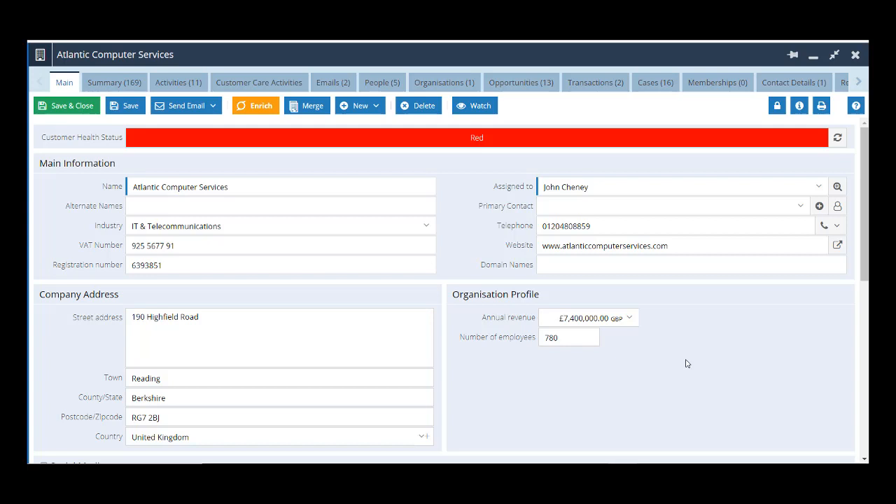
Step: Add the Assigned to column to the organisation's Opportunities list
{"action": "left_click", "coordinate": [513, 83]}
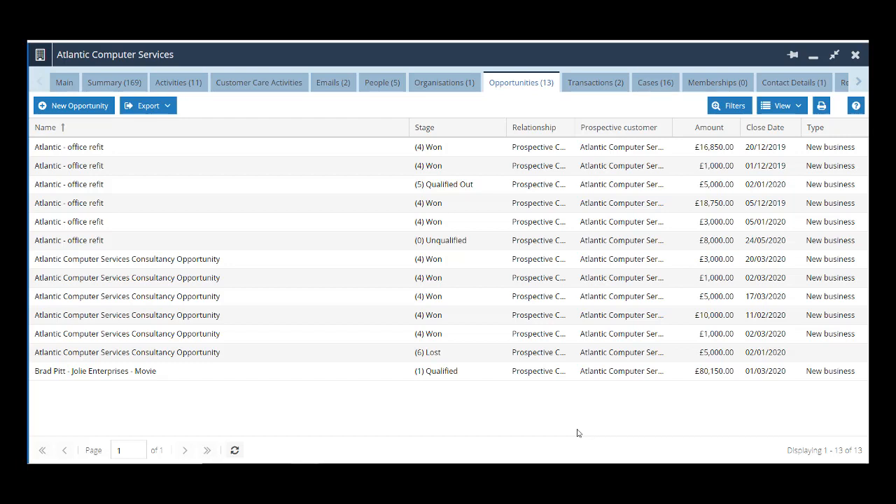
{"action": "left_click", "coordinate": [402, 128]}
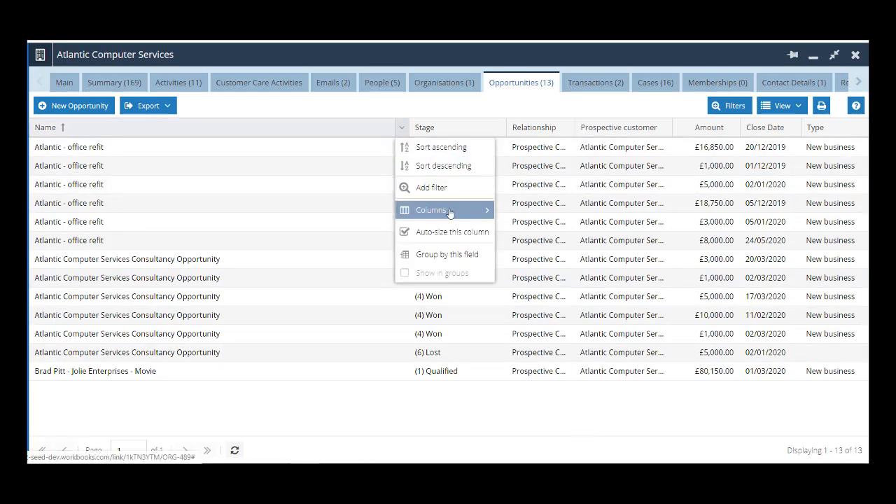
{"action": "mouse_move", "coordinate": [452, 212]}
{"action": "left_click", "coordinate": [535, 86]}
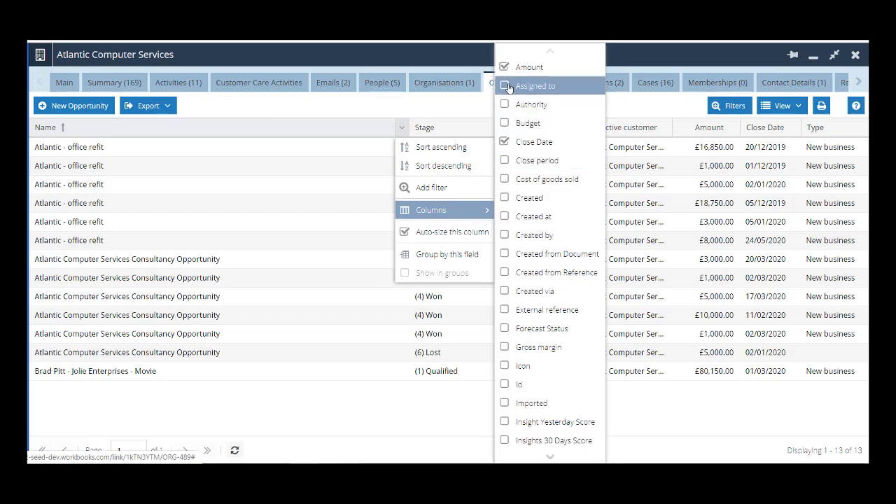
{"action": "left_click", "coordinate": [757, 409]}
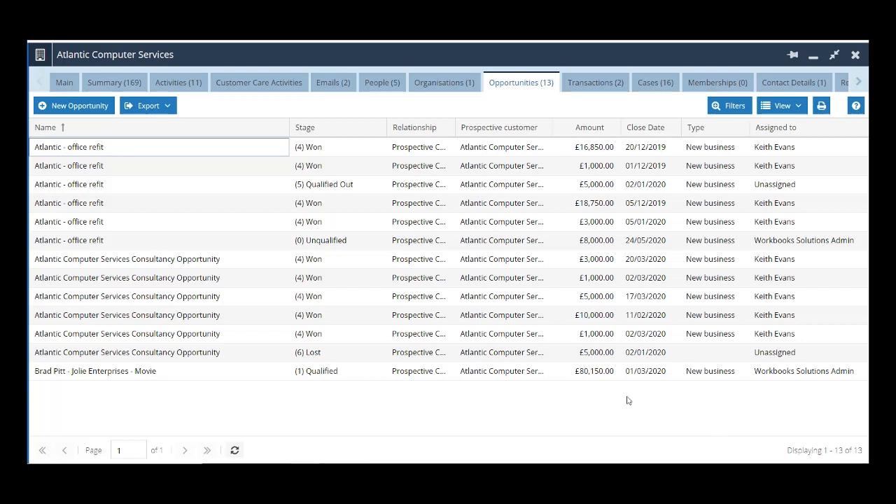
Step: Filter the opportunities by State equals open and save the view
{"action": "left_click", "coordinate": [730, 114]}
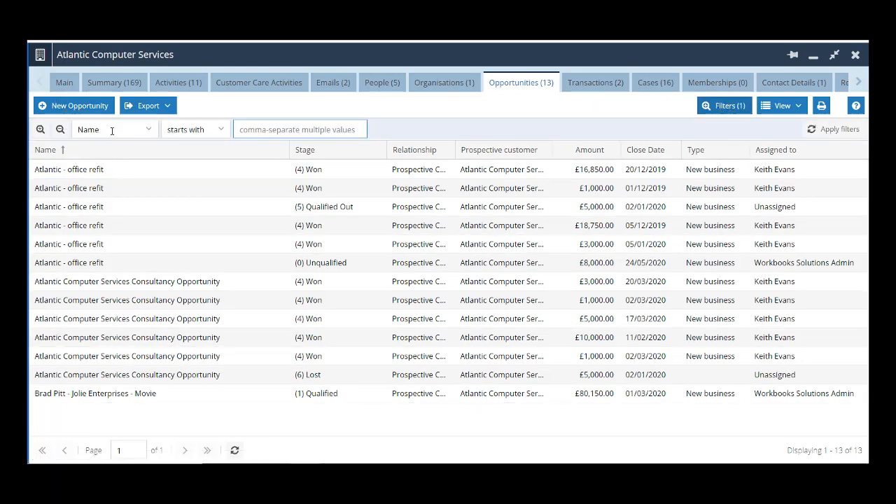
{"action": "left_click", "coordinate": [114, 133]}
{"action": "type", "text": "Stat"}
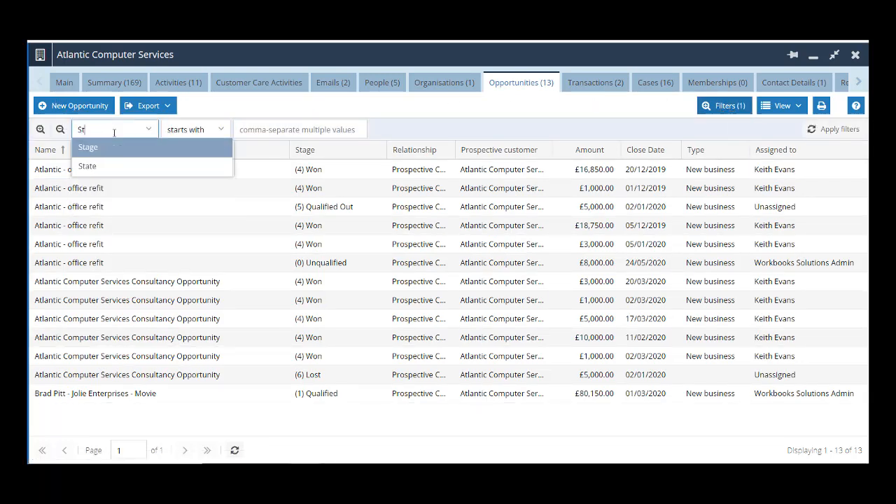
{"action": "left_click", "coordinate": [98, 148]}
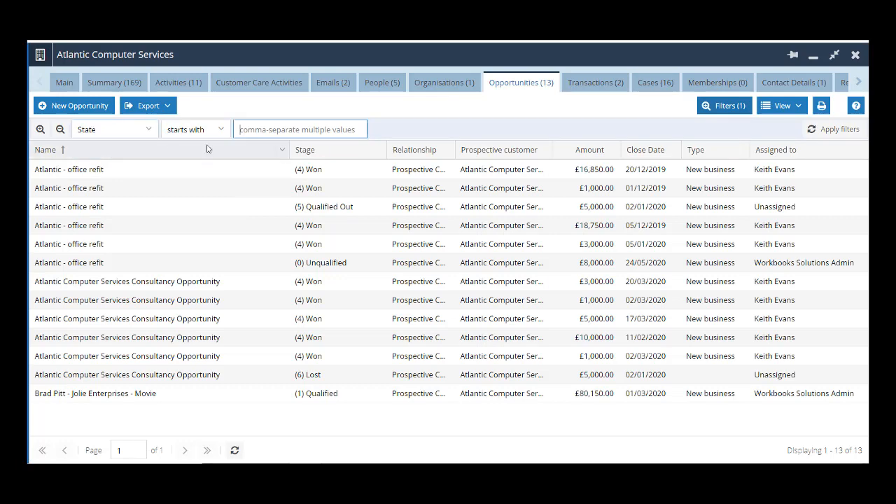
{"action": "left_click", "coordinate": [216, 133]}
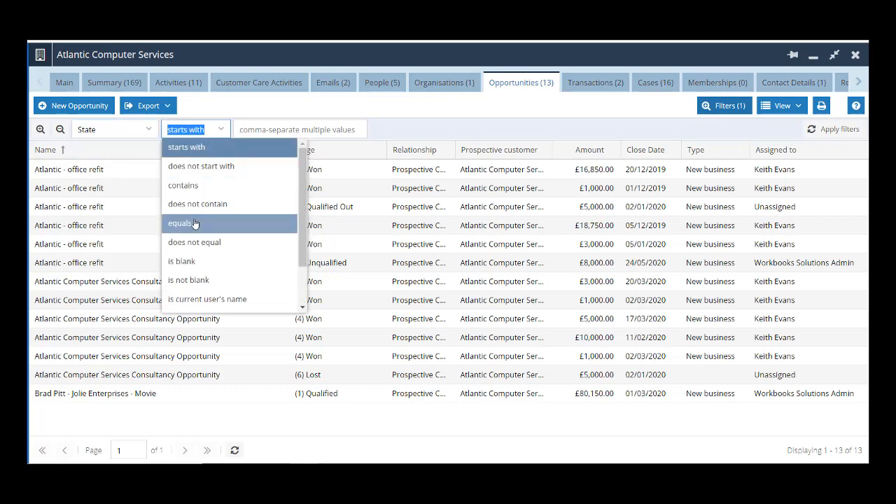
{"action": "left_click", "coordinate": [194, 225]}
{"action": "left_click", "coordinate": [273, 130]}
{"action": "type", "text": "open"}
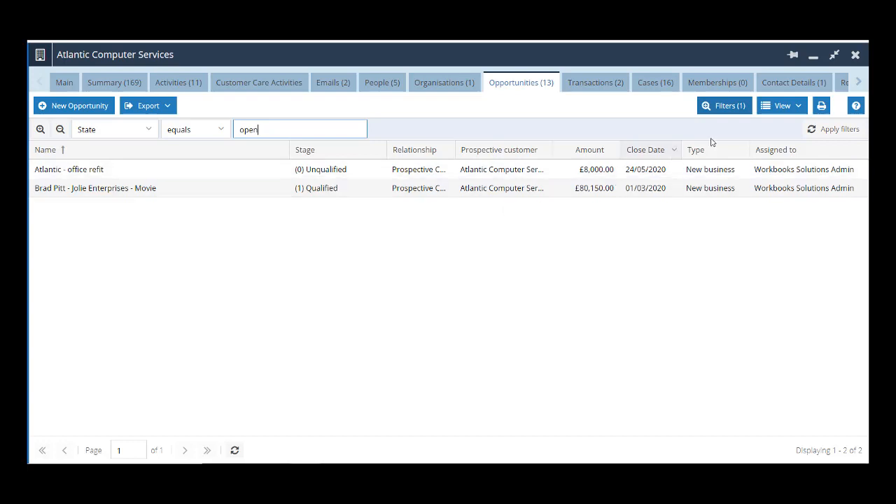
{"action": "left_click", "coordinate": [800, 107]}
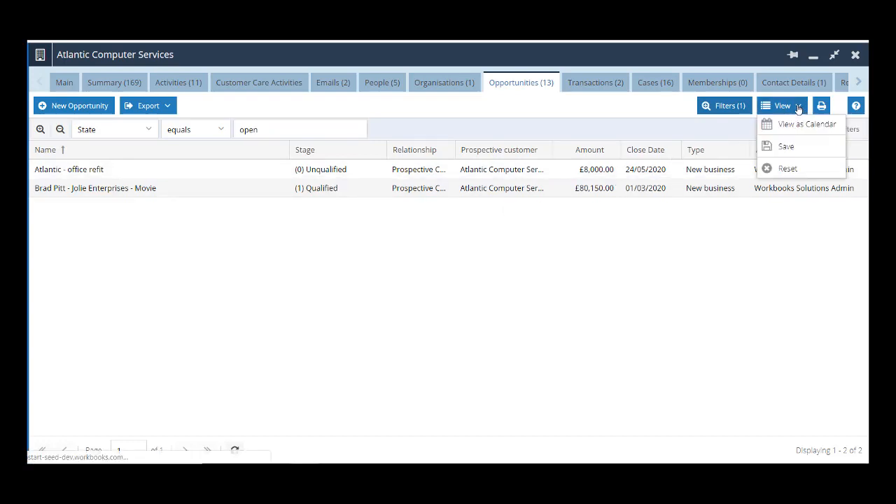
{"action": "left_click", "coordinate": [805, 149]}
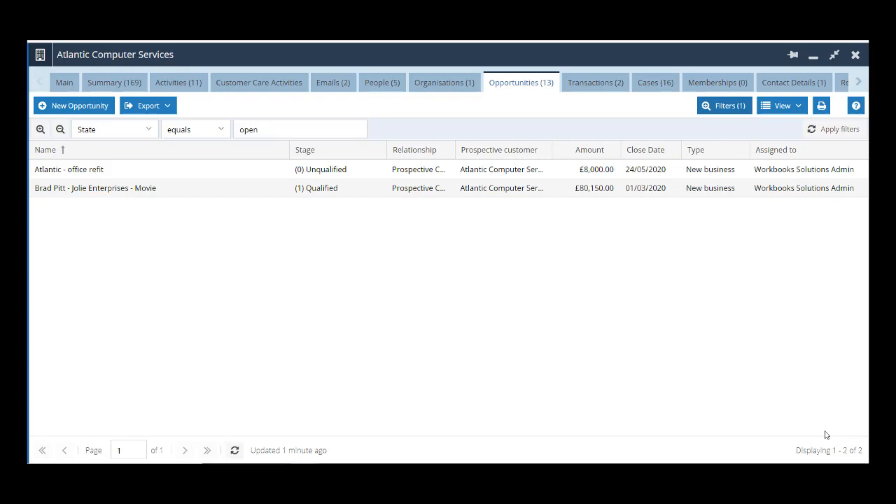
Step: Add a filter on Type to the organisation's Activities list and save the view
{"action": "left_click", "coordinate": [184, 84]}
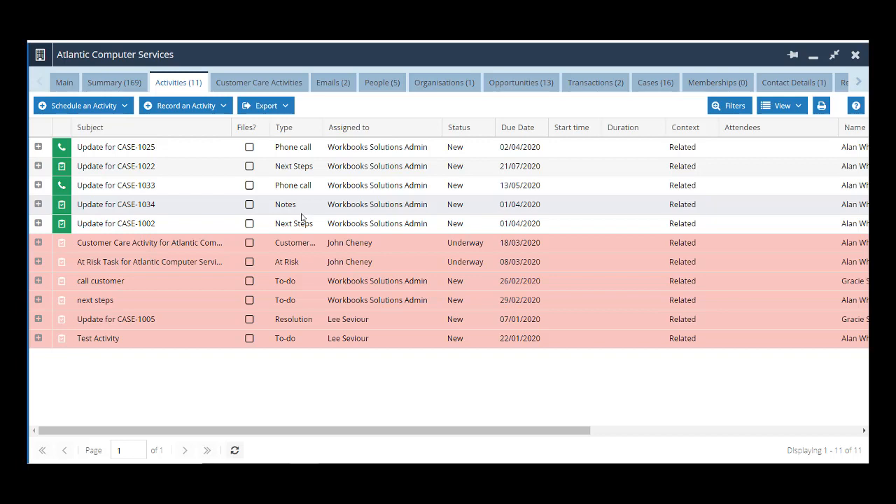
{"action": "left_click", "coordinate": [732, 110]}
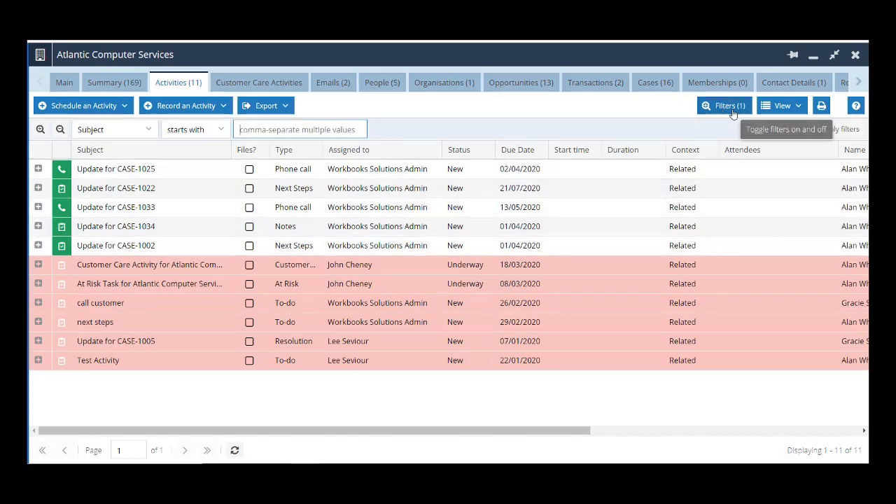
{"action": "left_click", "coordinate": [150, 133]}
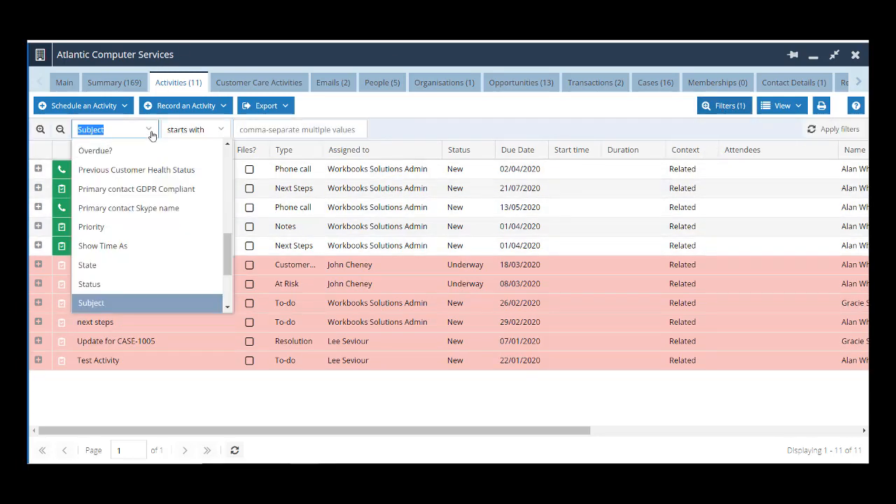
{"action": "type", "text": "Type"}
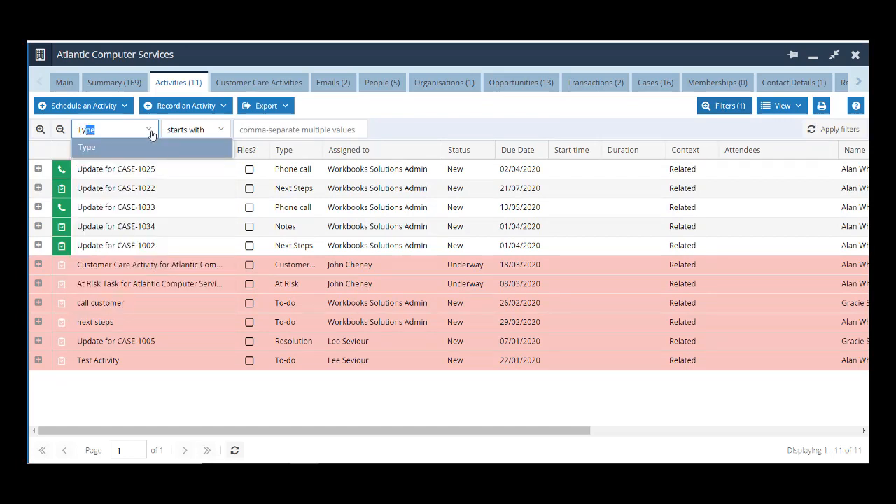
{"action": "left_click", "coordinate": [148, 148]}
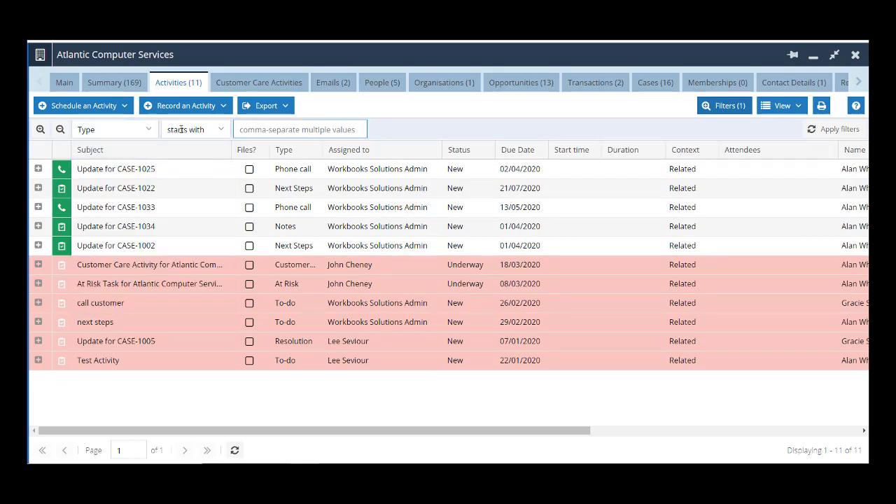
{"action": "left_click", "coordinate": [796, 106]}
{"action": "left_click", "coordinate": [788, 145]}
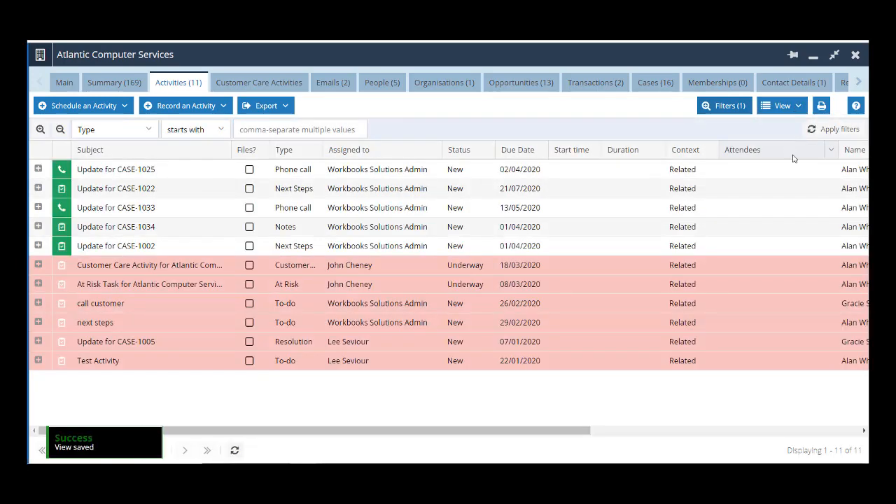
Step: Filter the activities by Type starting with phone
{"action": "left_click", "coordinate": [283, 129]}
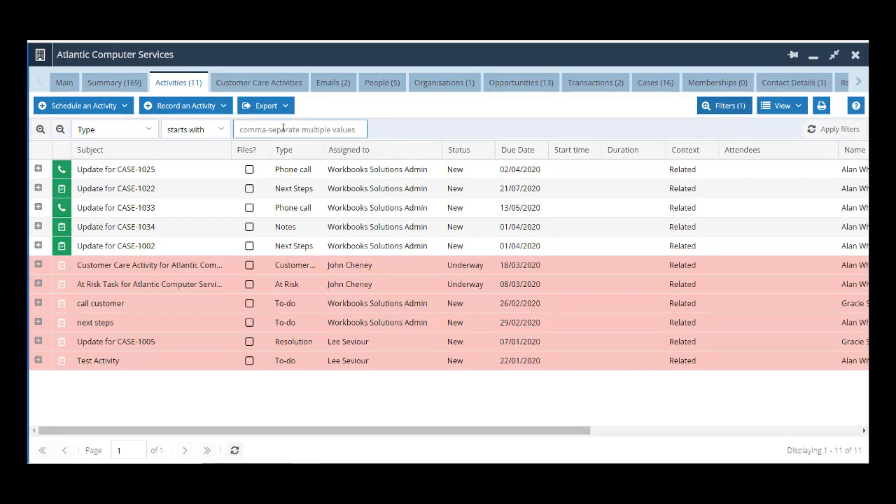
{"action": "type", "text": "phone"}
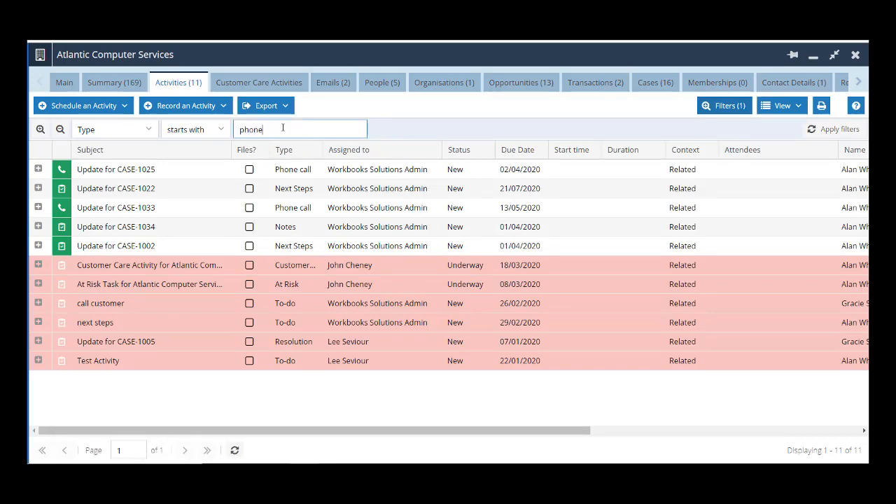
{"action": "key", "text": "Return"}
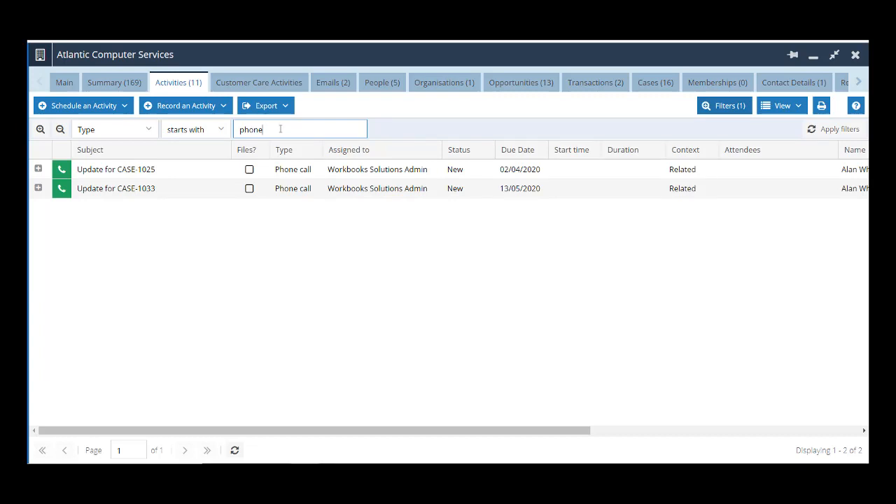
Step: Change the Type filter value to to-do
{"action": "left_click_drag", "start_coordinate": [281, 130], "coordinate": [220, 127]}
{"action": "key", "text": "BackSpace"}
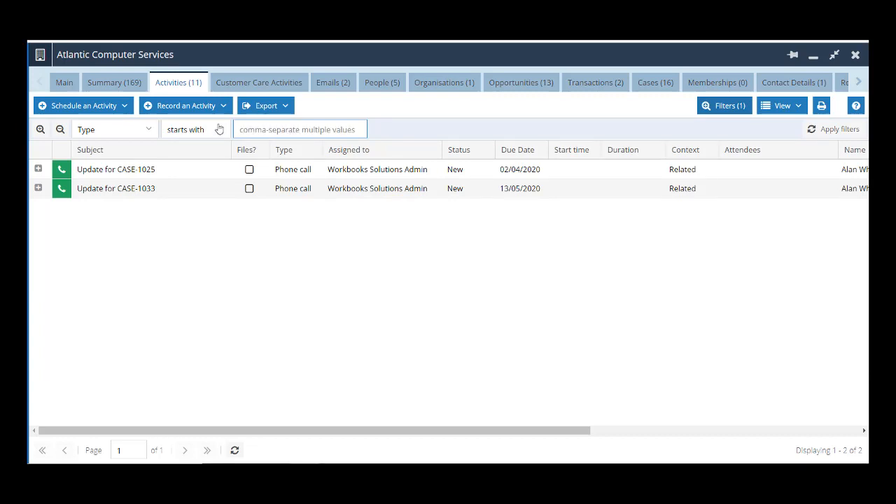
{"action": "type", "text": "to-do"}
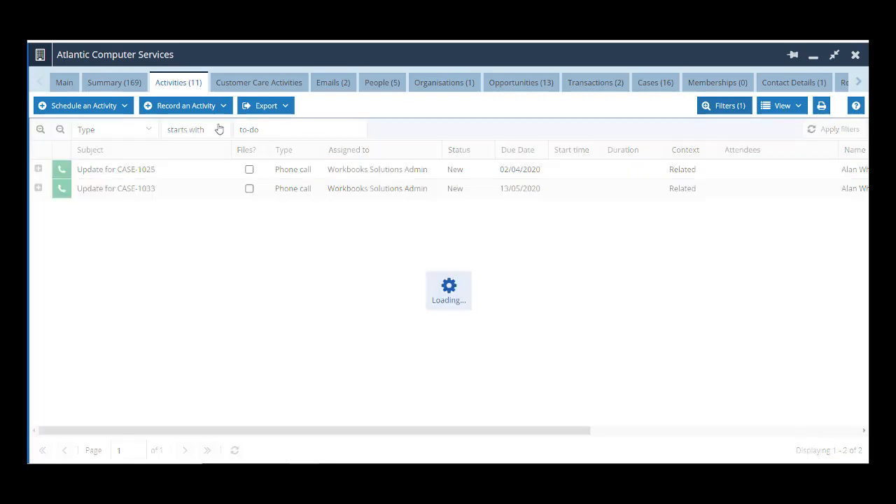